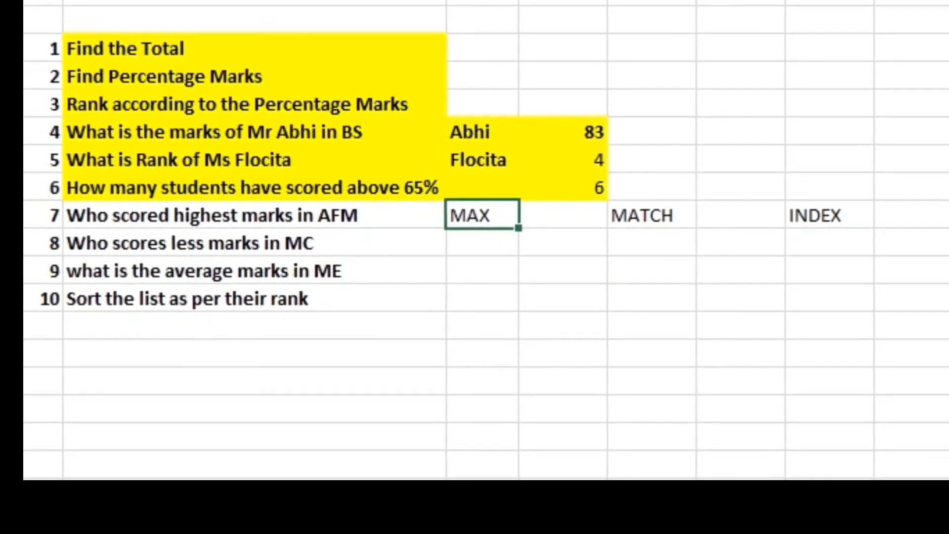
Step: Examine the MAX, MATCH and INDEX labels beside the question about the highest AFM marks
key("Right")
key("Right")
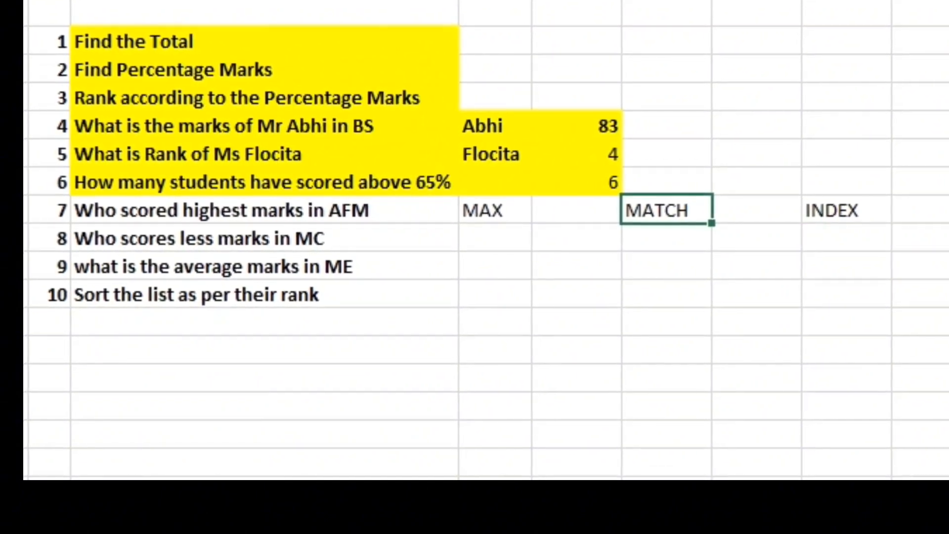
key("Right")
key("Right")
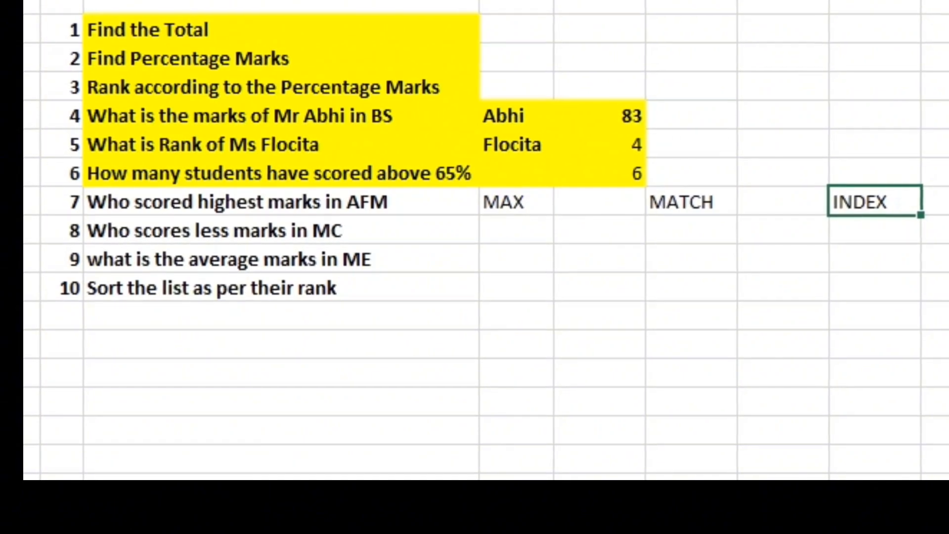
key("Left")
key("Left")
key("Left")
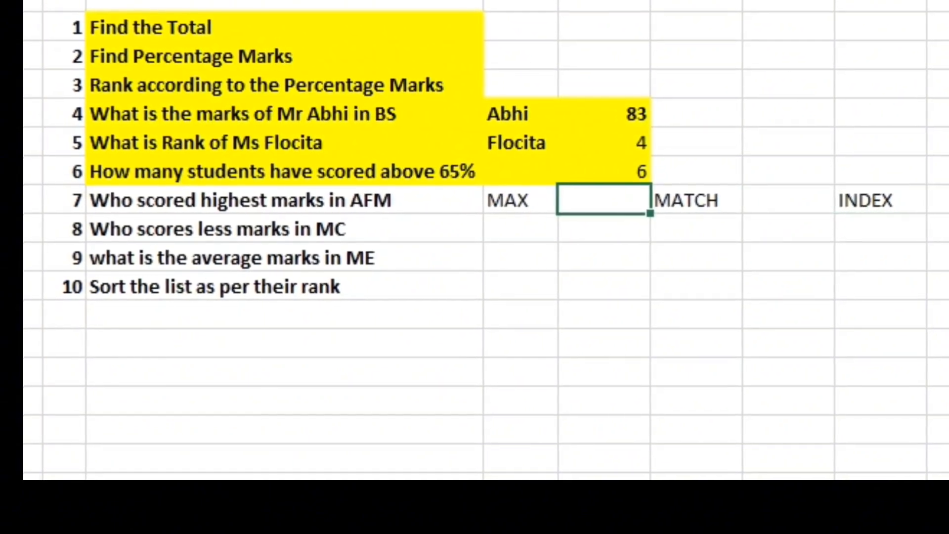
left_click_drag(524, 198, 884, 199)
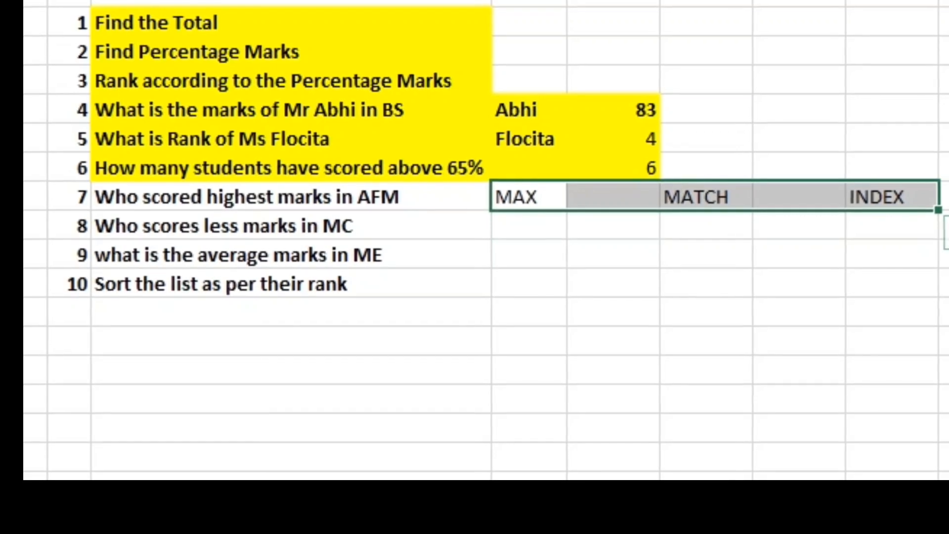
Step: Calculate the highest AFM mark in Q9, beside the MAX label, with =MAX(F5:F13)
left_click(616, 195)
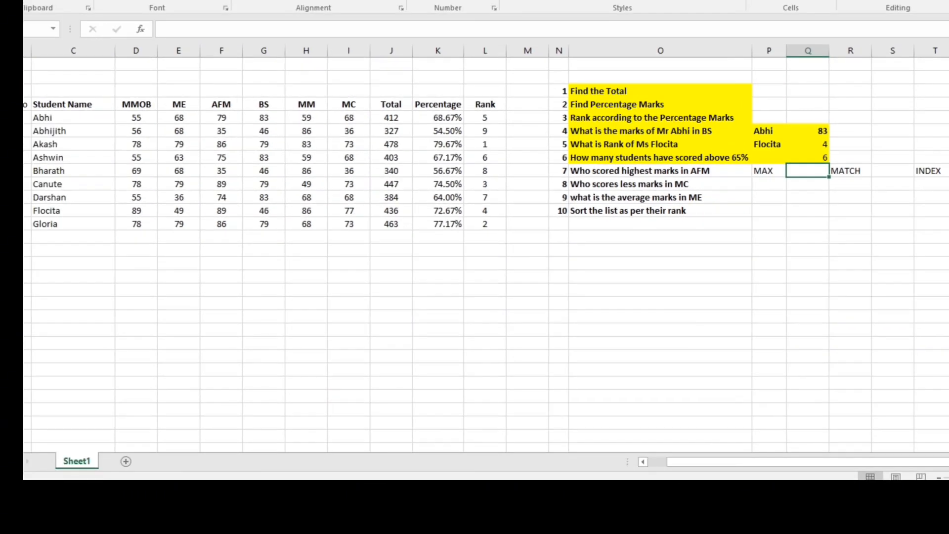
type("=MAX(")
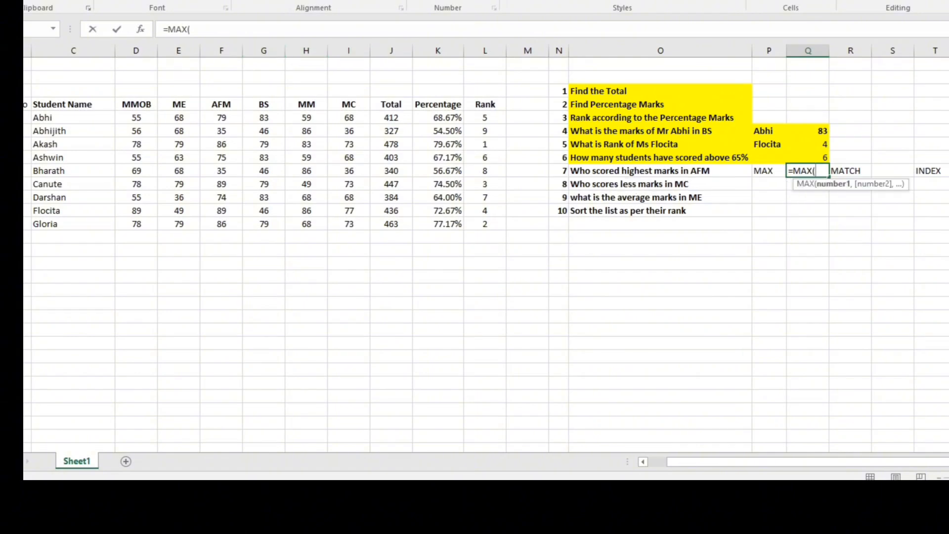
left_click_drag(222, 117, 222, 224)
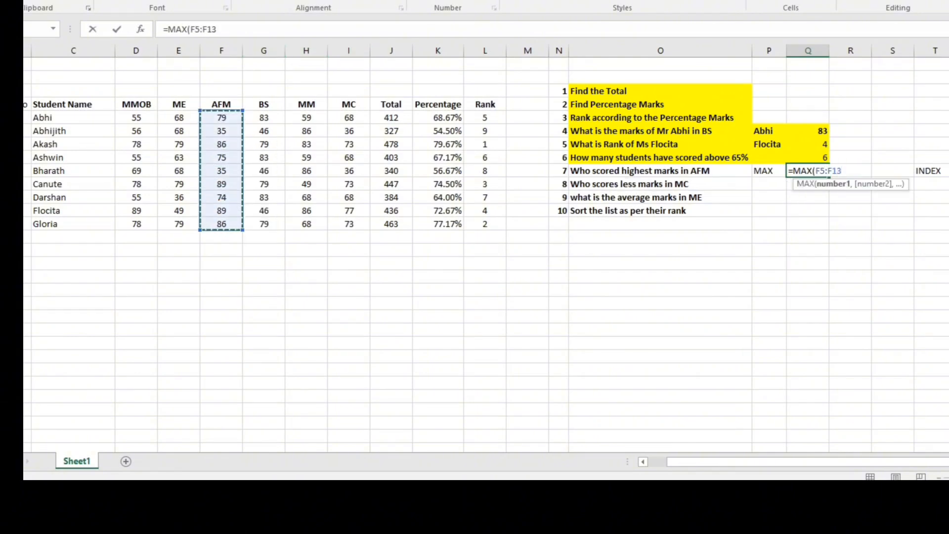
type(")")
key("Return")
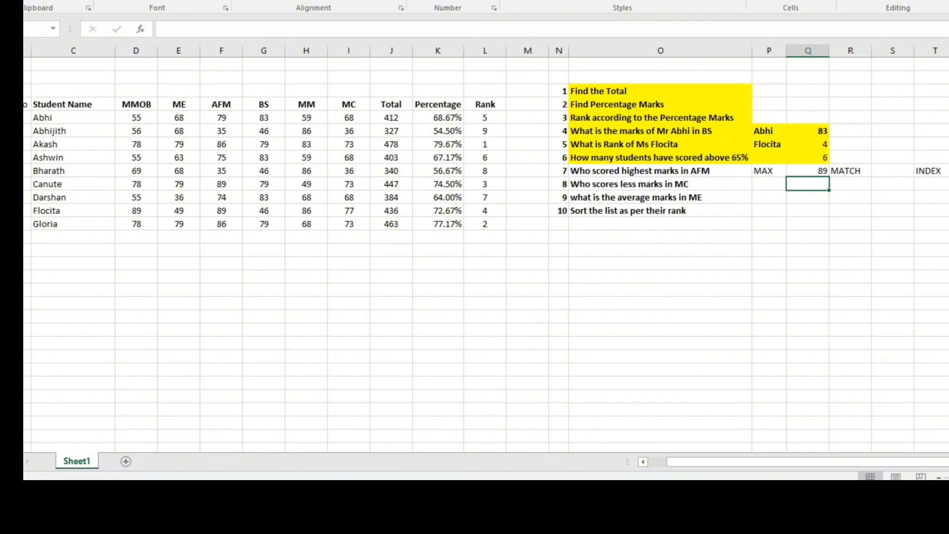
Step: Change the AFM mark in F12 to 88 and check the MAX formula in Q9
left_click(221, 210)
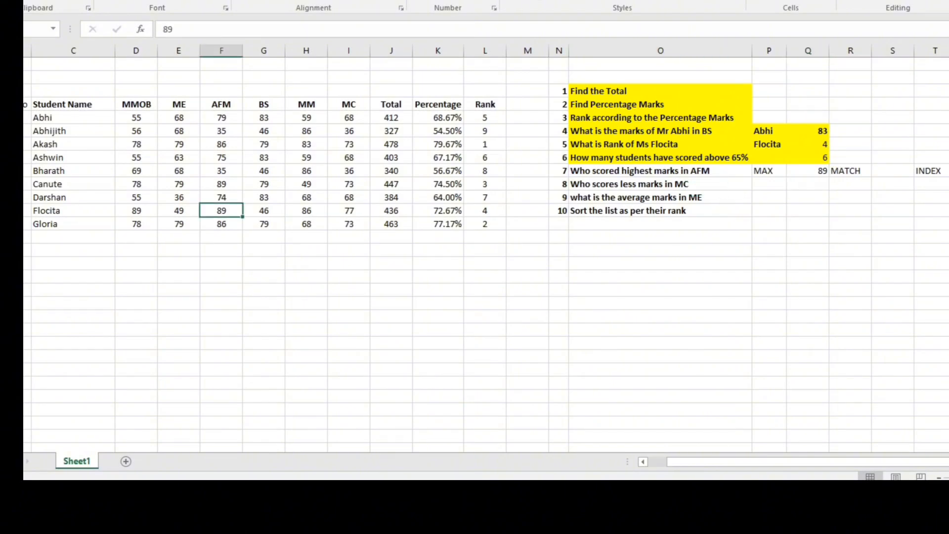
type("88")
key("Return")
left_click(807, 171)
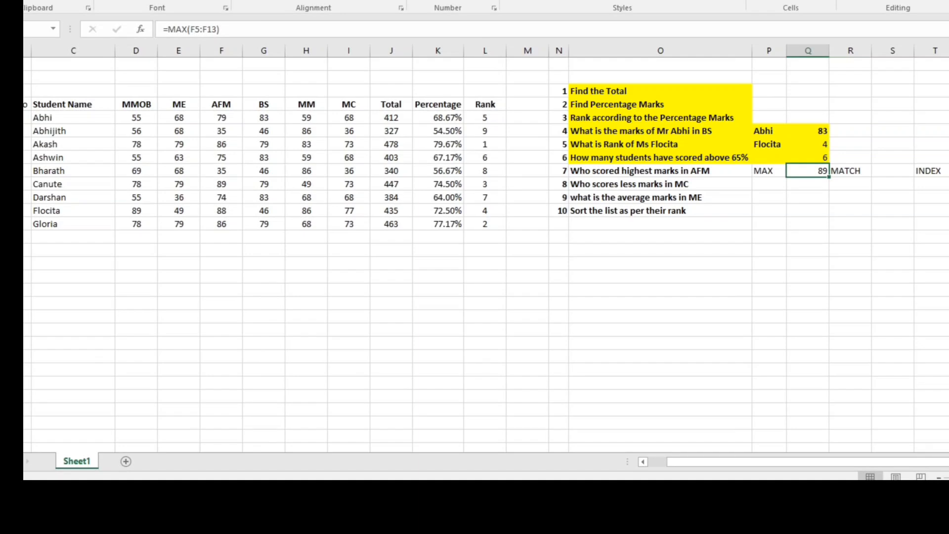
left_click_drag(769, 170, 813, 170)
Step: Find the position of the highest AFM mark in S9 with the exact-match formula =MATCH(Q9,F5:F13,0)
left_click(893, 171)
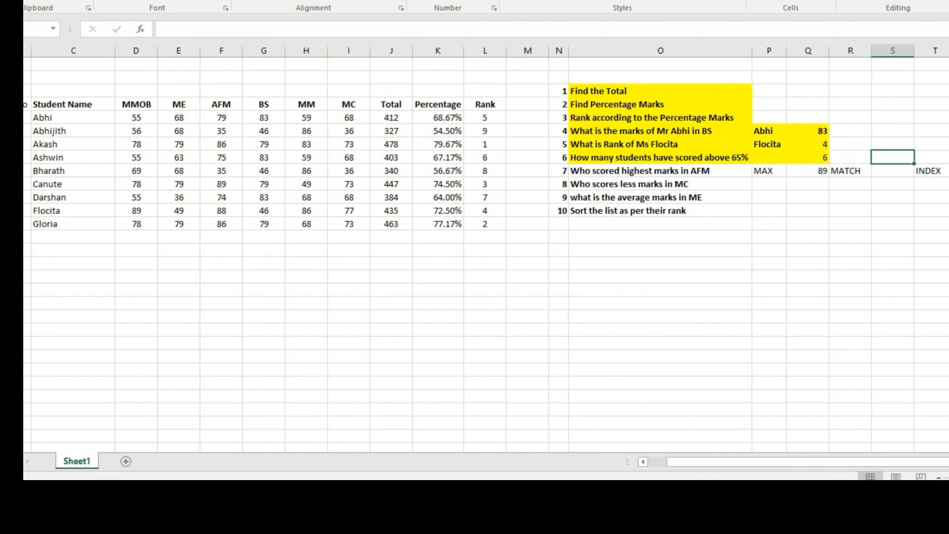
left_click(221, 184)
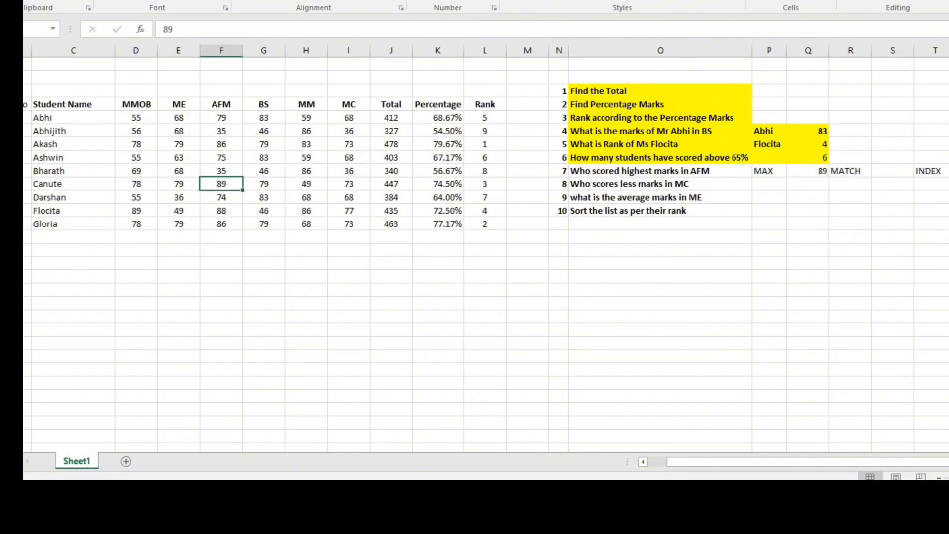
left_click_drag(221, 117, 221, 225)
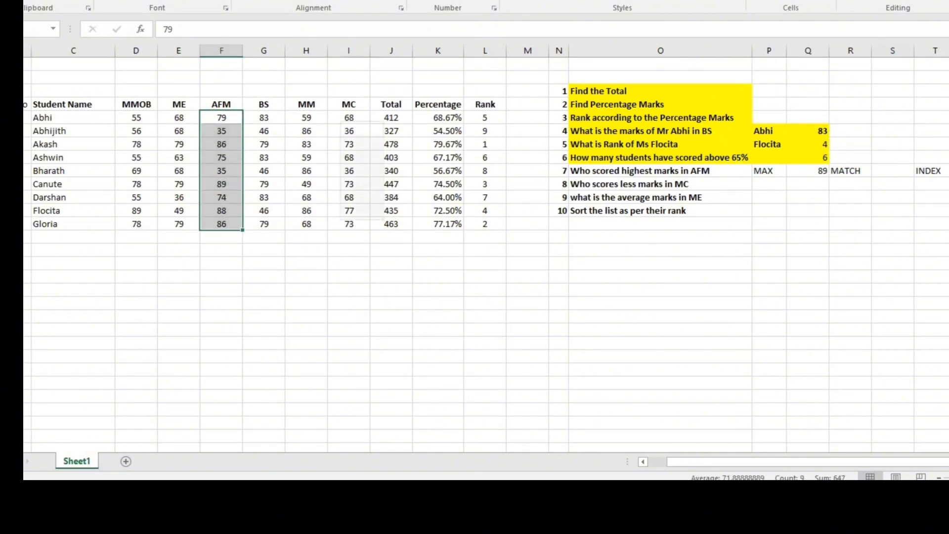
left_click(893, 171)
type("=NATCH")
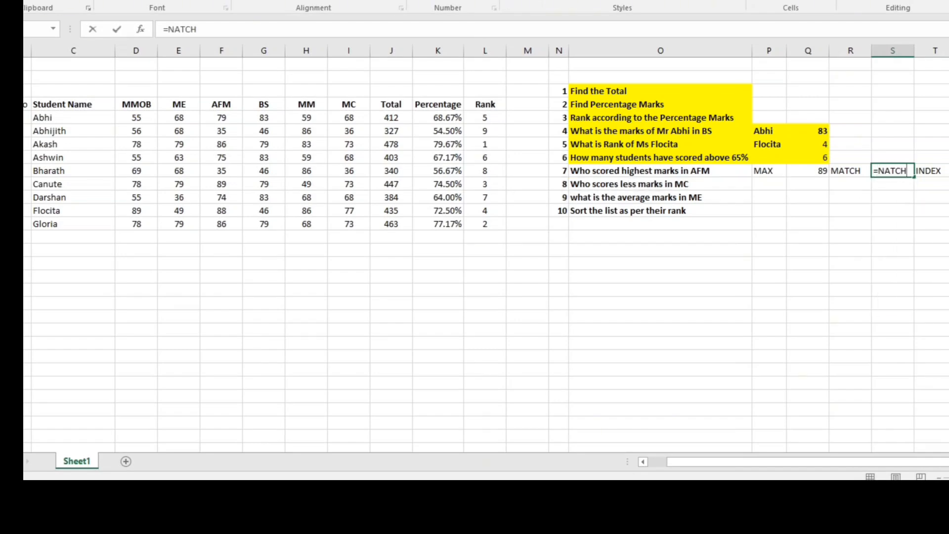
key("BackSpace")
key("BackSpace")
key("BackSpace")
key("BackSpace")
key("BackSpace")
type("MA")
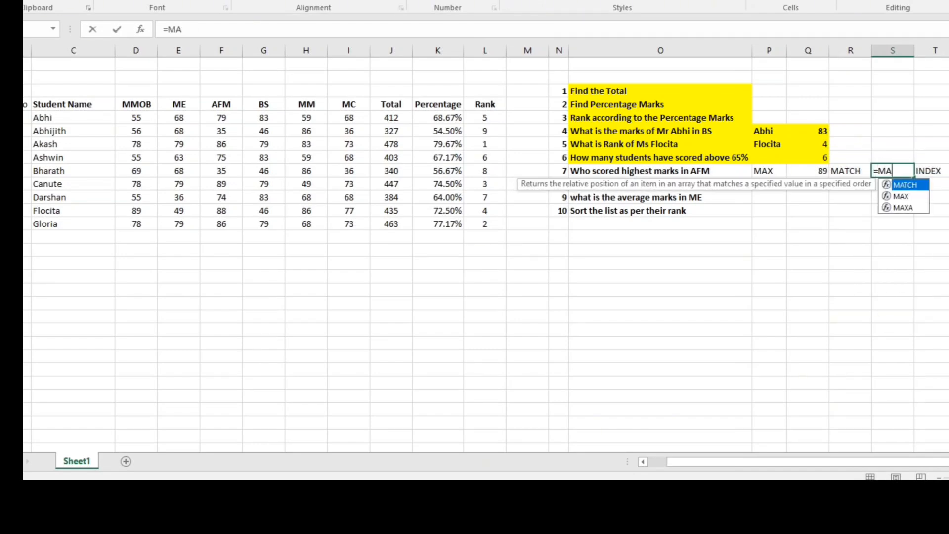
type("TCH(")
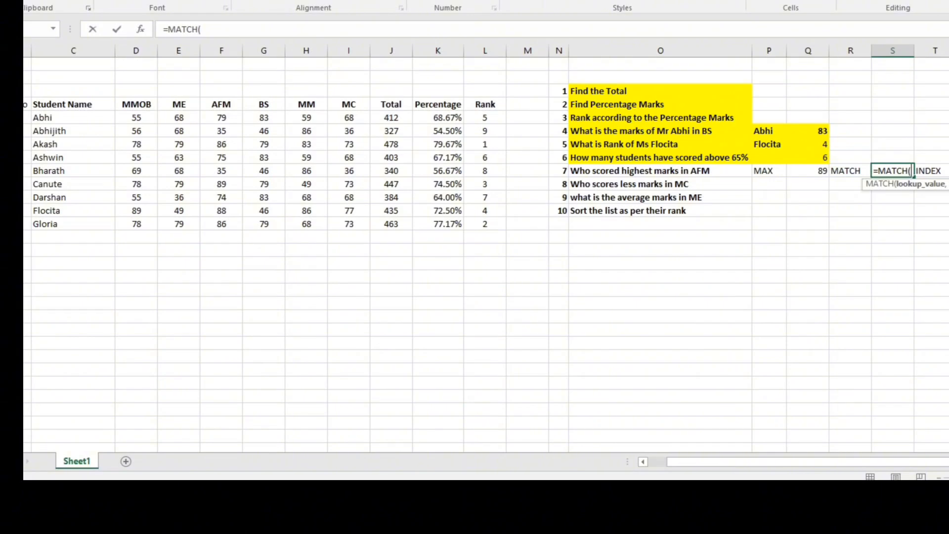
left_click(808, 171)
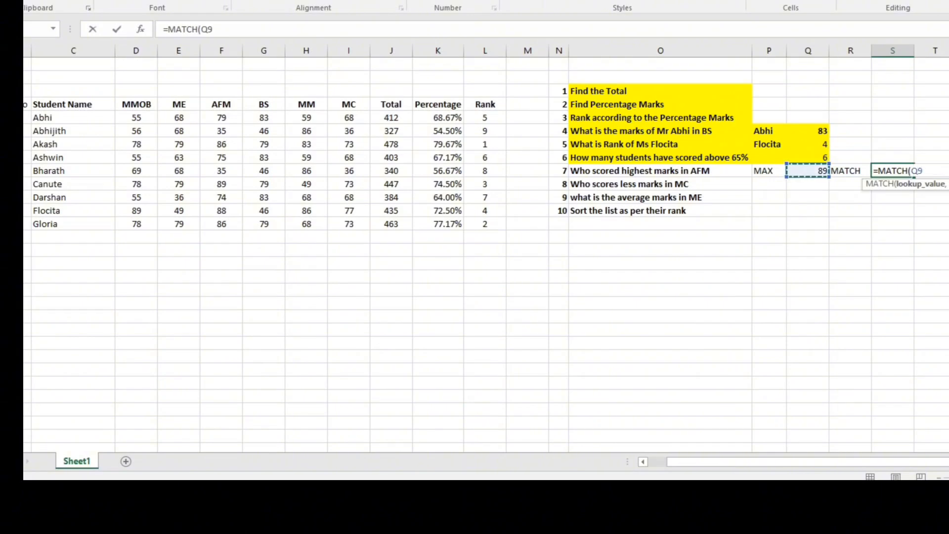
type(",")
left_click_drag(221, 117, 222, 224)
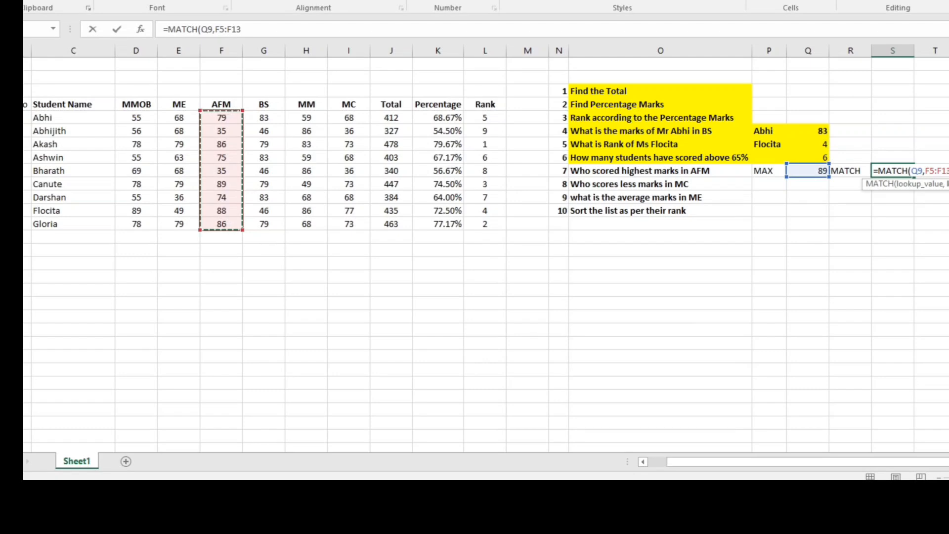
type(",")
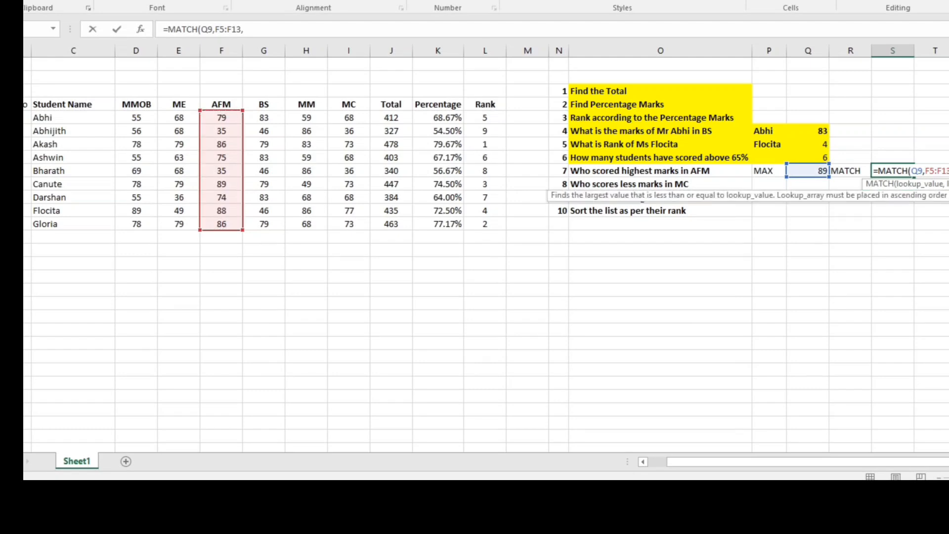
type("0")
key("Return")
Step: Apply the yellow fill to the MAX result in Q9 and the MATCH result in S9
left_click(807, 171)
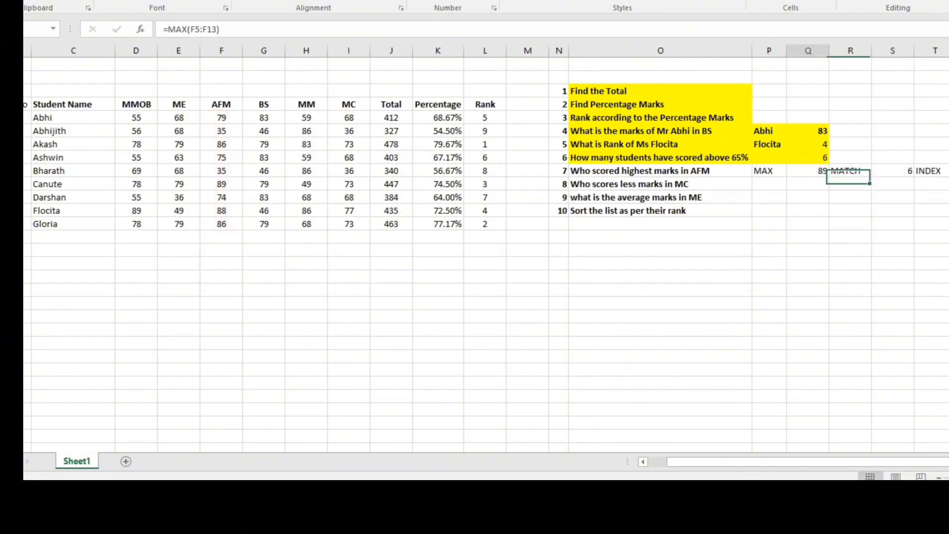
key("F4")
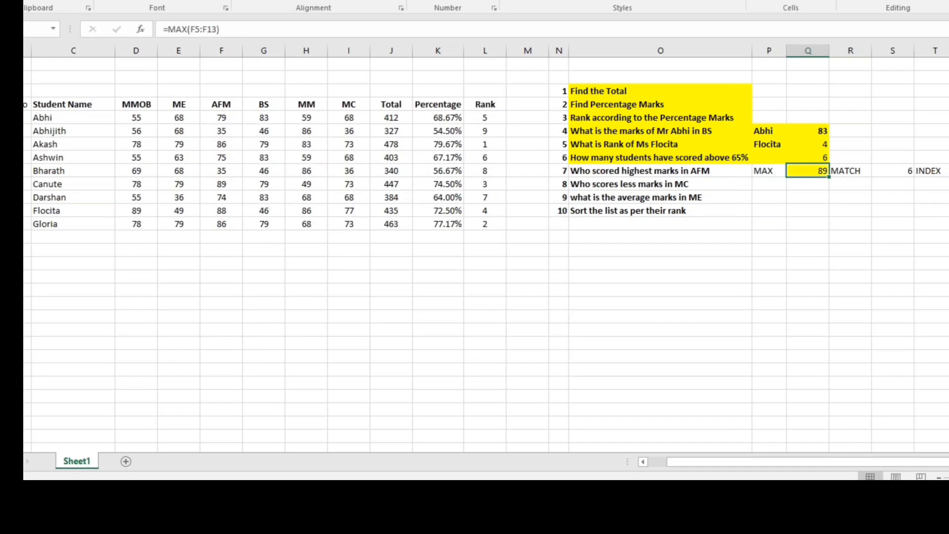
left_click(892, 171)
key("F4")
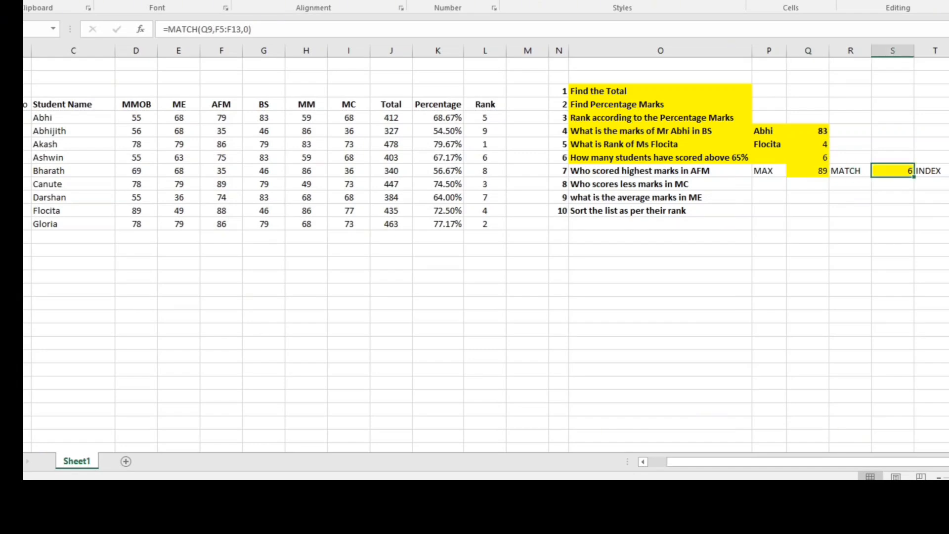
Step: Examine the AFM mark in F10, the student name in its row and the MATCH formula in S9
left_click(222, 184)
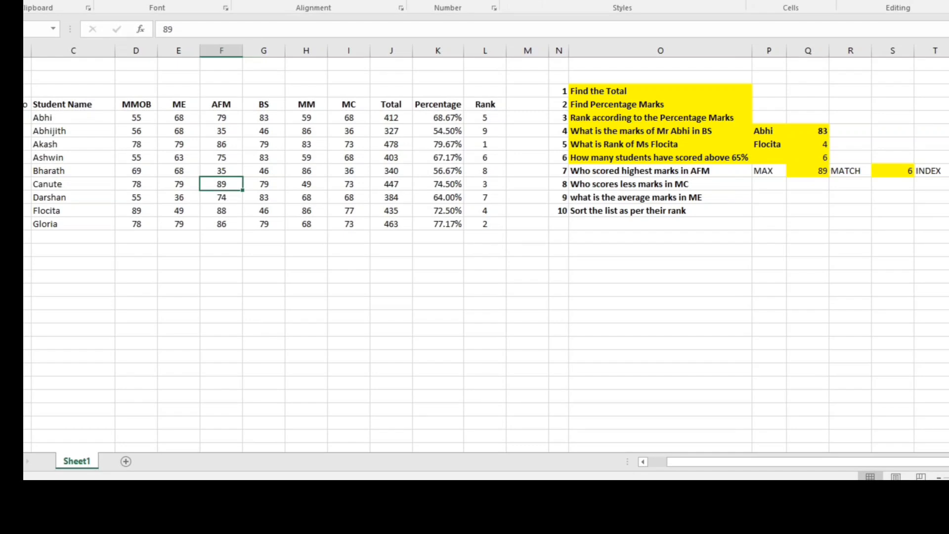
left_click_drag(221, 184, 74, 184)
left_click(73, 184)
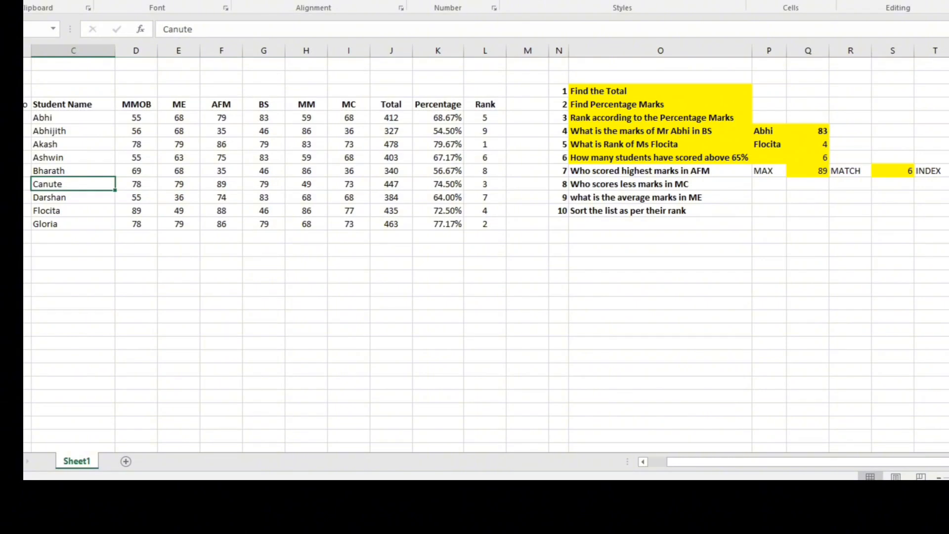
left_click(768, 171)
left_click(892, 171)
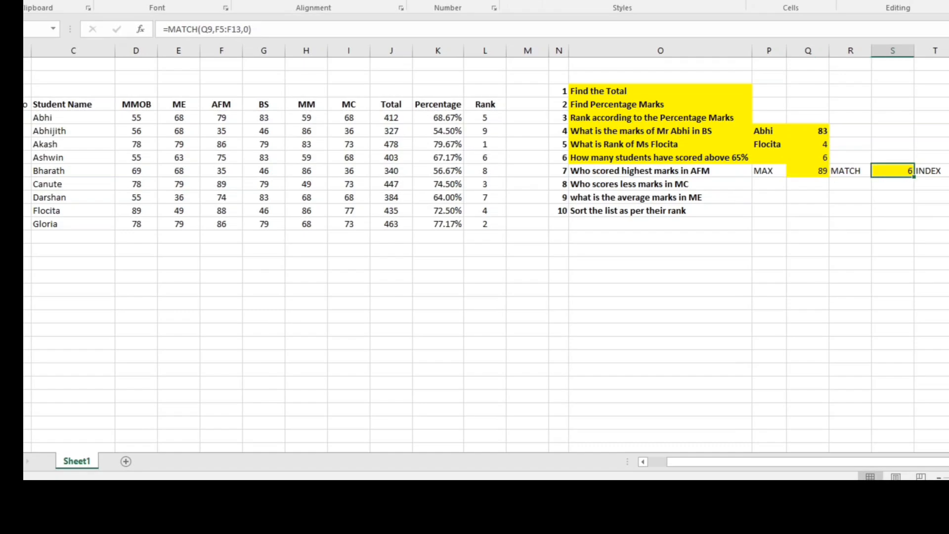
key("Right")
key("Right")
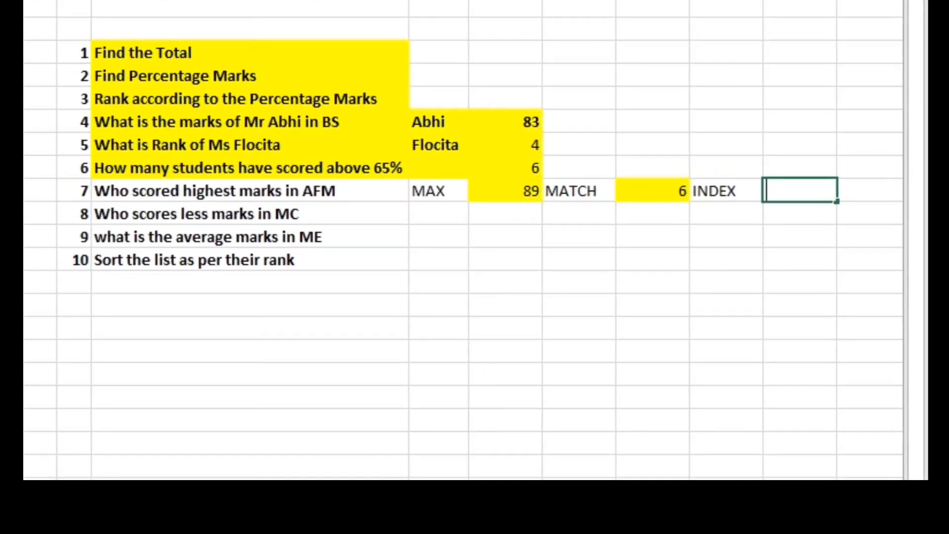
type("=INDR")
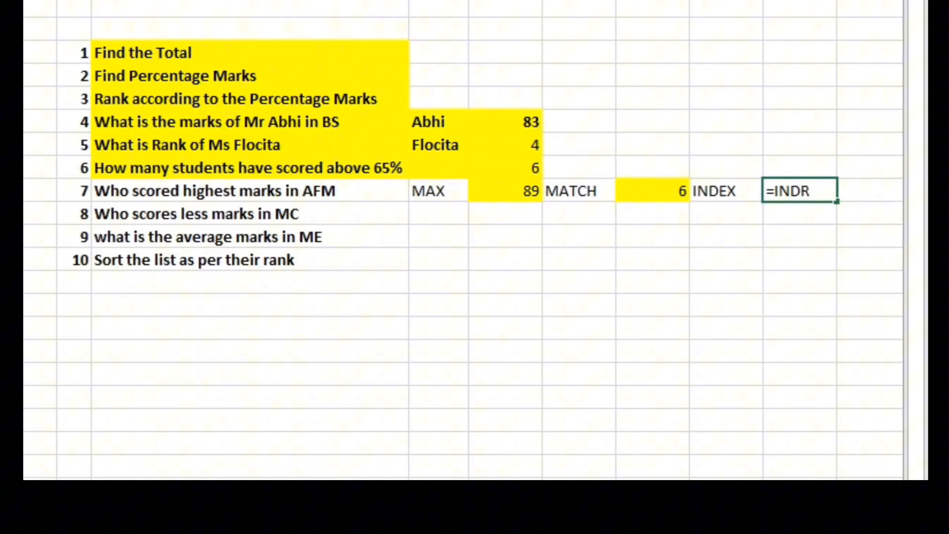
key("BackSpace")
type("EX")
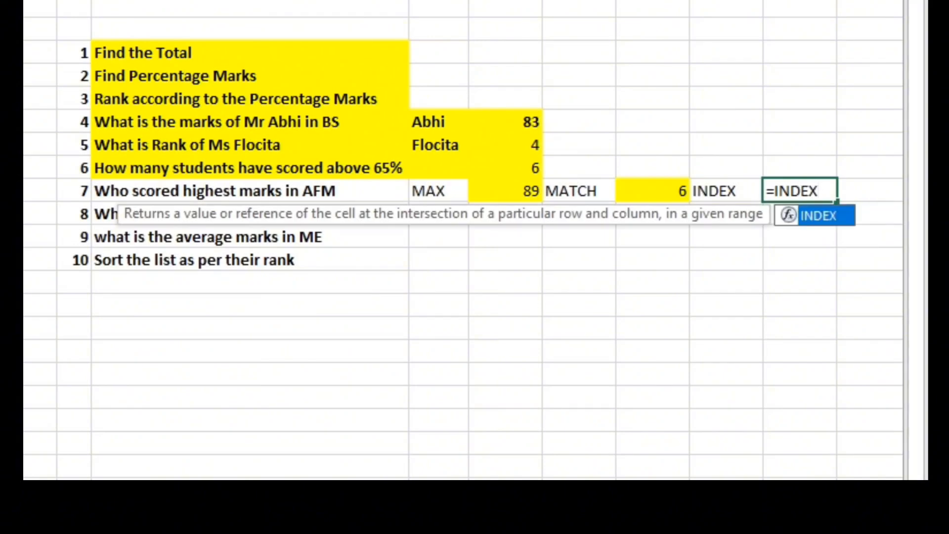
left_click(438, 304)
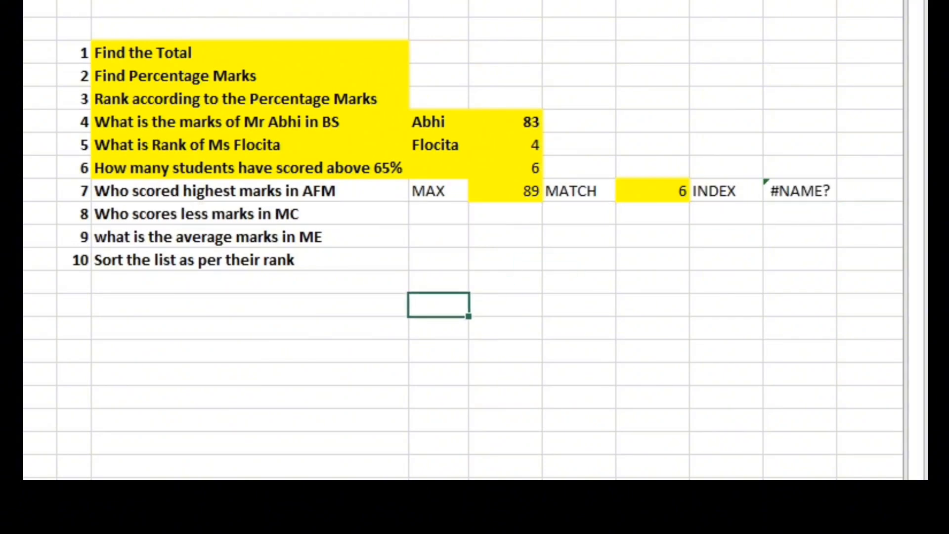
Step: Narrow the empty column M and the result columns Q and S
left_click_drag(74, 8, 39, 7)
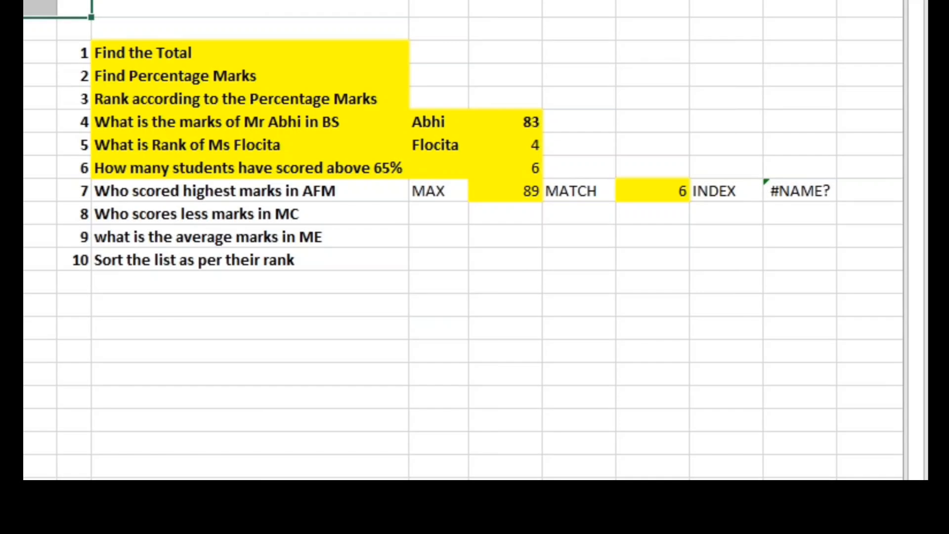
left_click_drag(652, 38, 725, 60)
left_click_drag(552, 60, 525, 60)
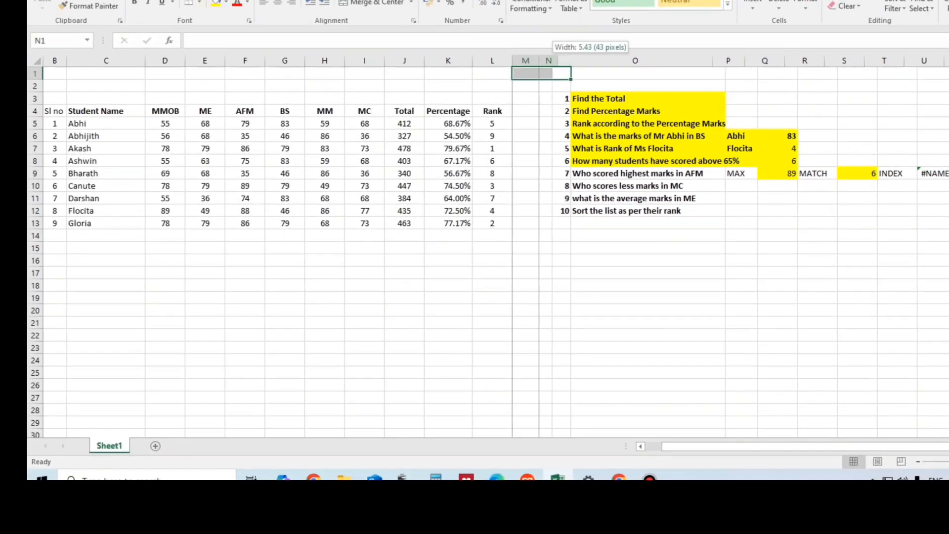
left_click_drag(698, 60, 712, 60)
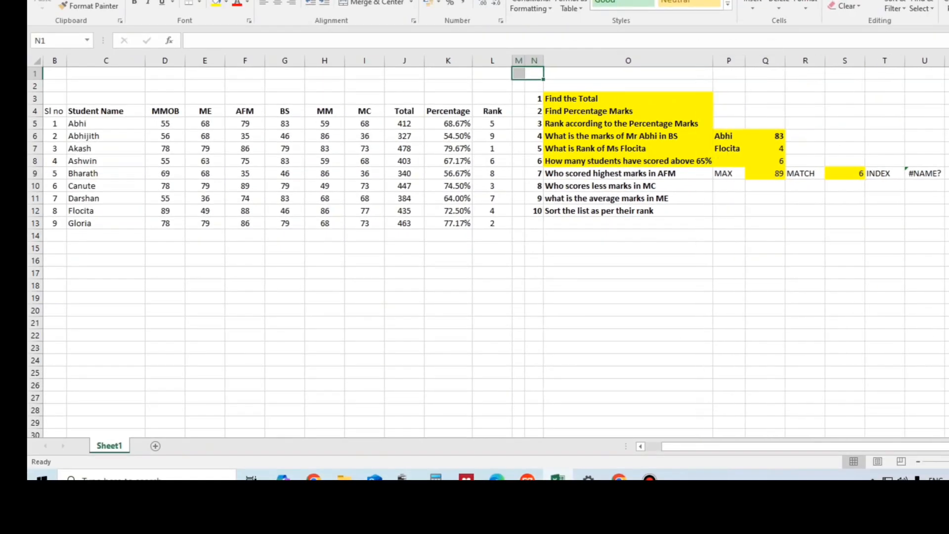
left_click(845, 73)
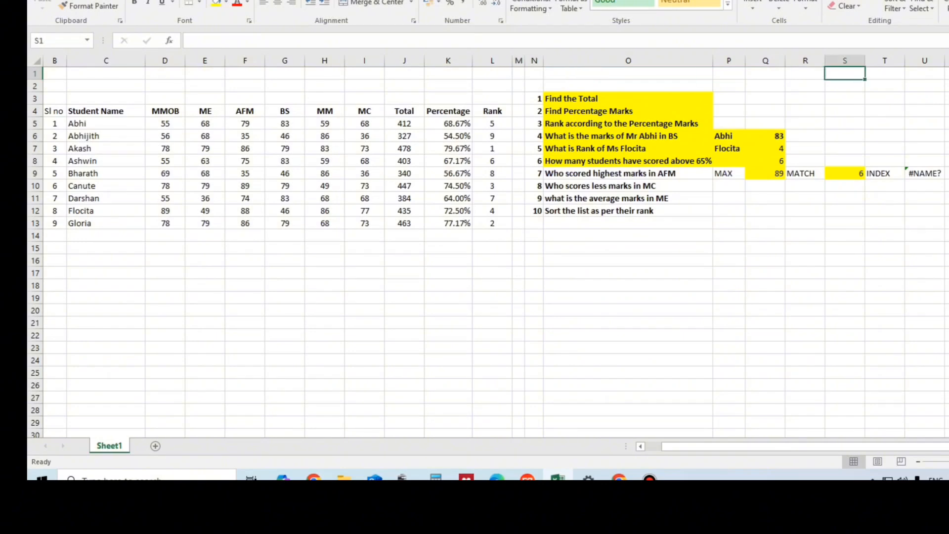
left_click_drag(864, 60, 767, 60)
Step: Return the name of the student with the highest AFM mark in U9 with the formula =INDEX(C5:C13,S9)
left_click(874, 173)
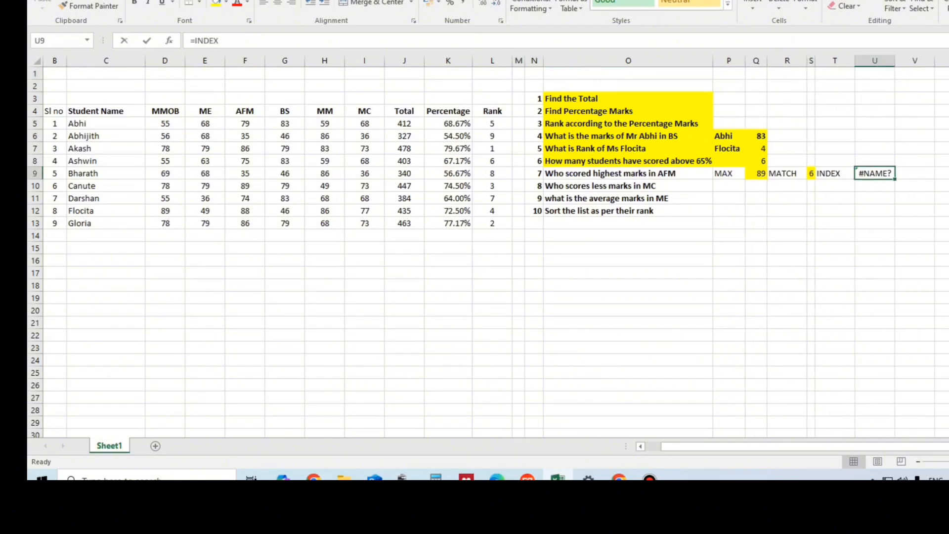
type("=INDEX(")
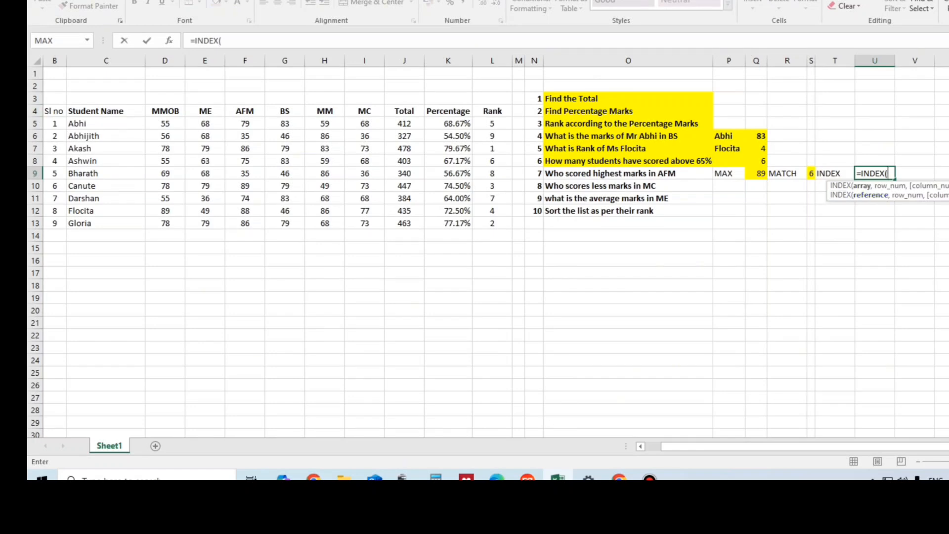
left_click_drag(82, 124, 133, 225)
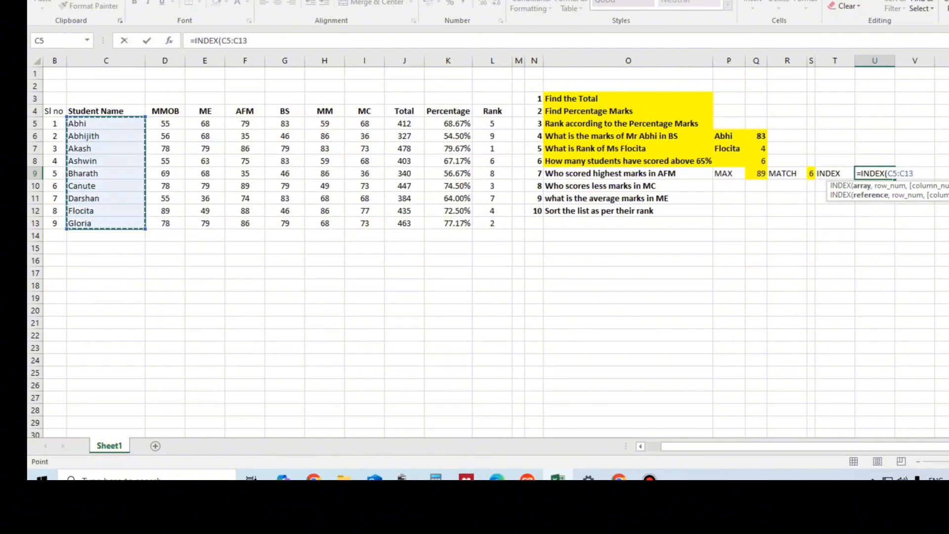
type(",")
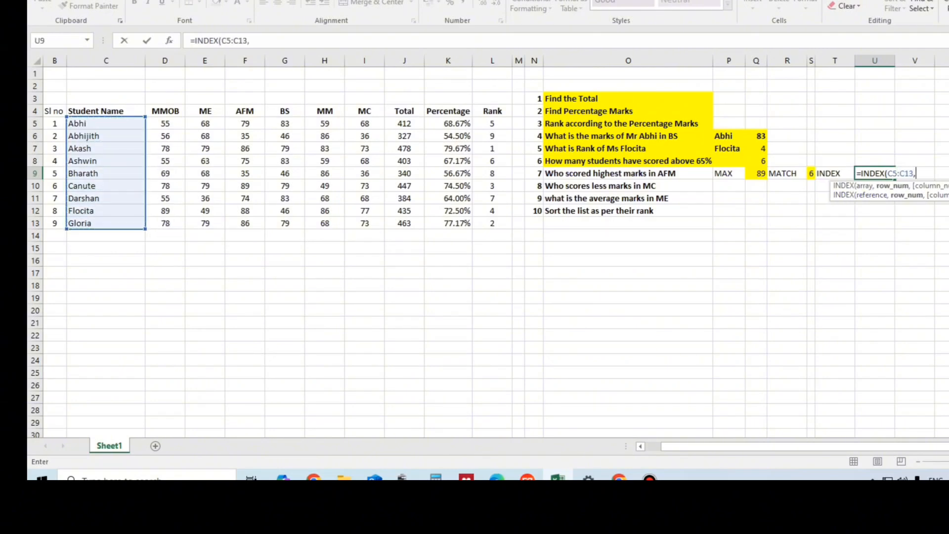
left_click(810, 173)
key("Return")
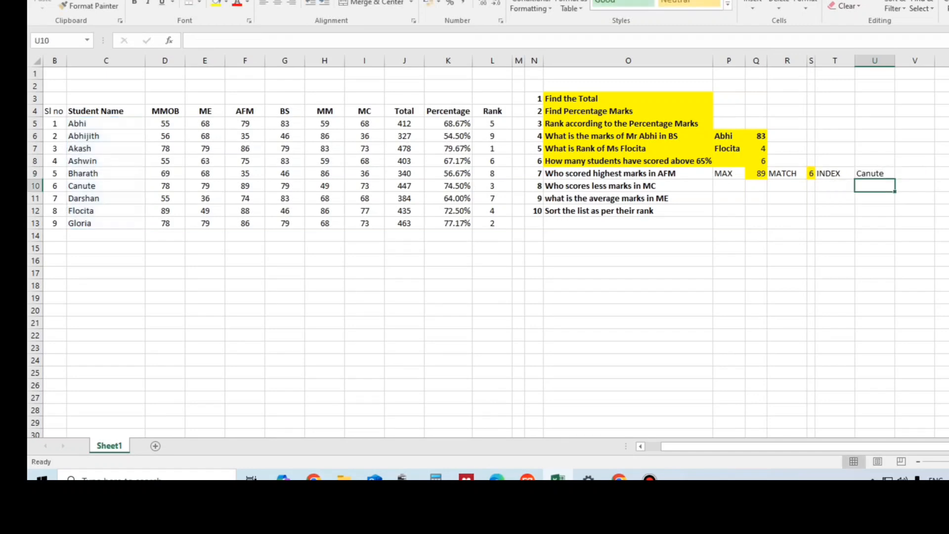
Step: Compare the MATCH result in S9 and the MAX result in Q9 with the student names in C5:C13
left_click(811, 174)
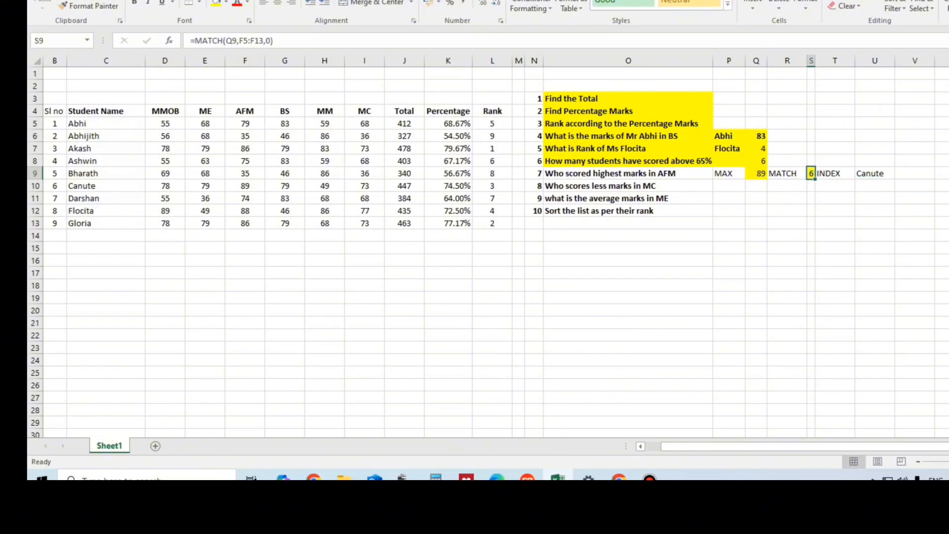
left_click(835, 174)
left_click(756, 174)
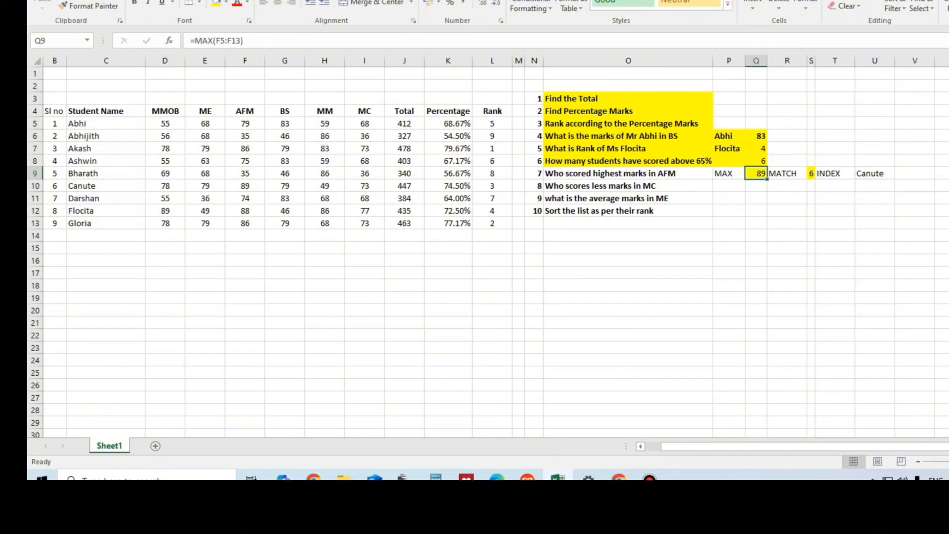
left_click(106, 186)
left_click_drag(106, 124, 106, 224)
left_click(874, 174)
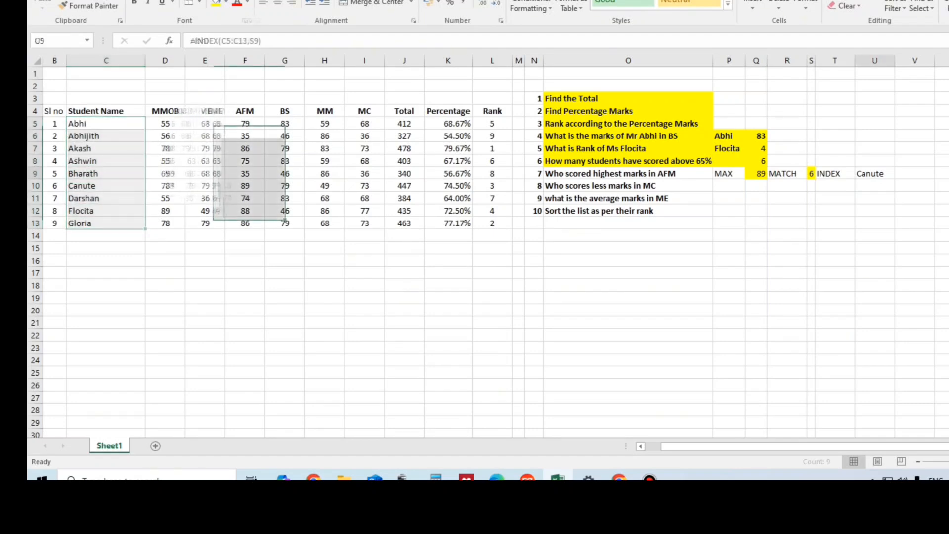
Step: Review the cell references used by the MAX formula in Q9, the MATCH formula in S9 and the INDEX formula in U9
left_click(756, 173)
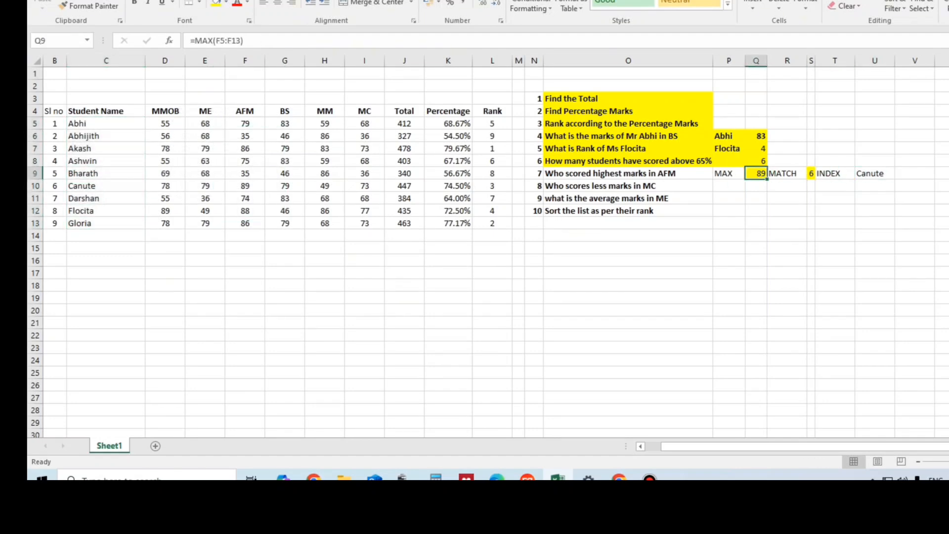
key("F2")
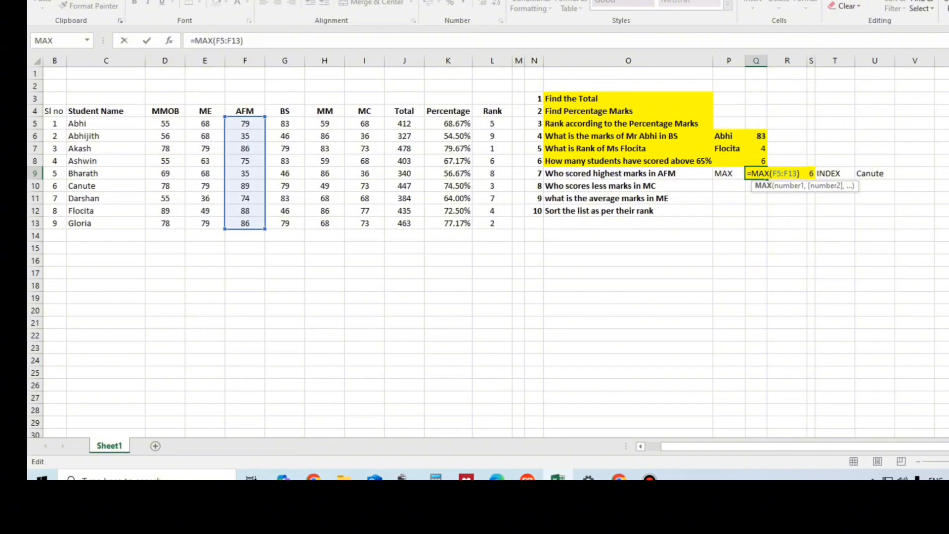
key("Escape")
double_click(810, 174)
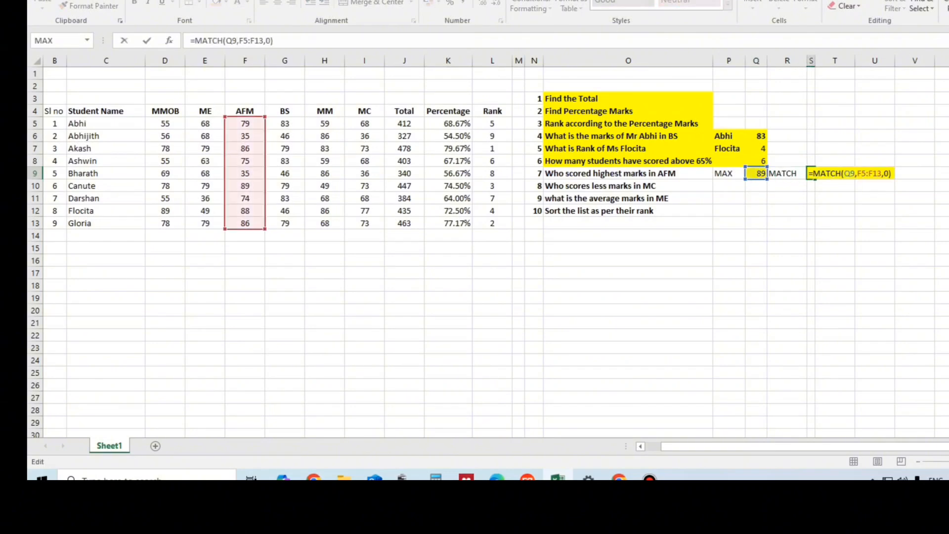
key("Escape")
double_click(879, 173)
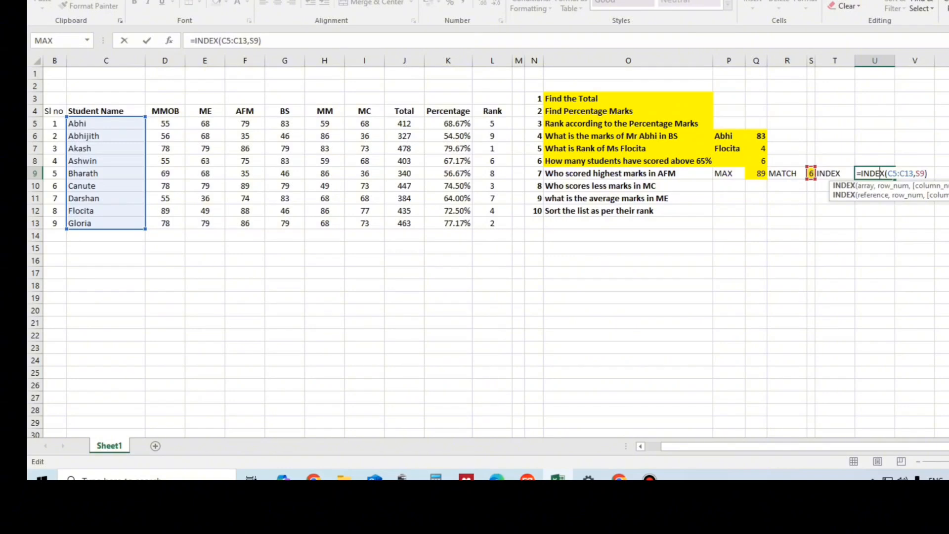
key("ctrl+Return")
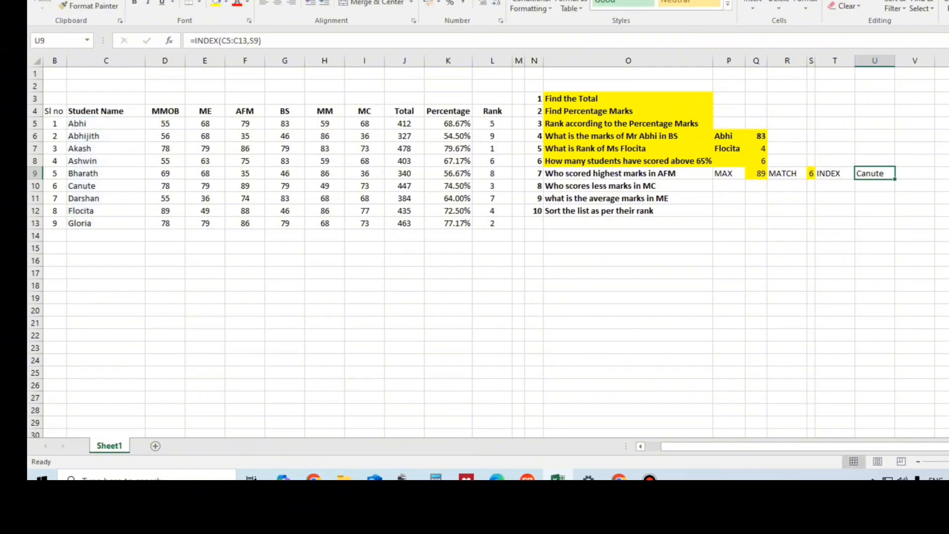
Step: Try the INDEX formula in U9 with the Student Name header included in its array, as =INDEX(C4:C13,S9)
left_click(227, 41)
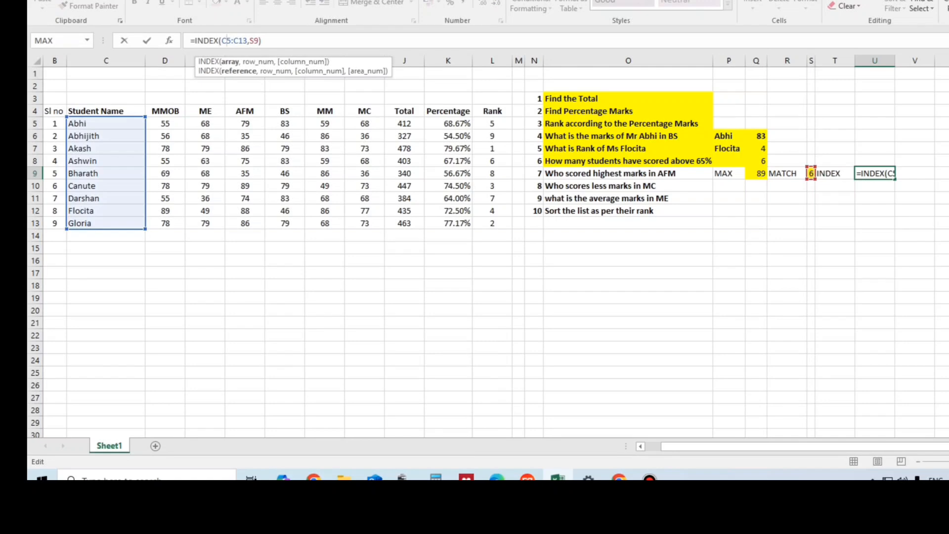
key("BackSpace")
type("4")
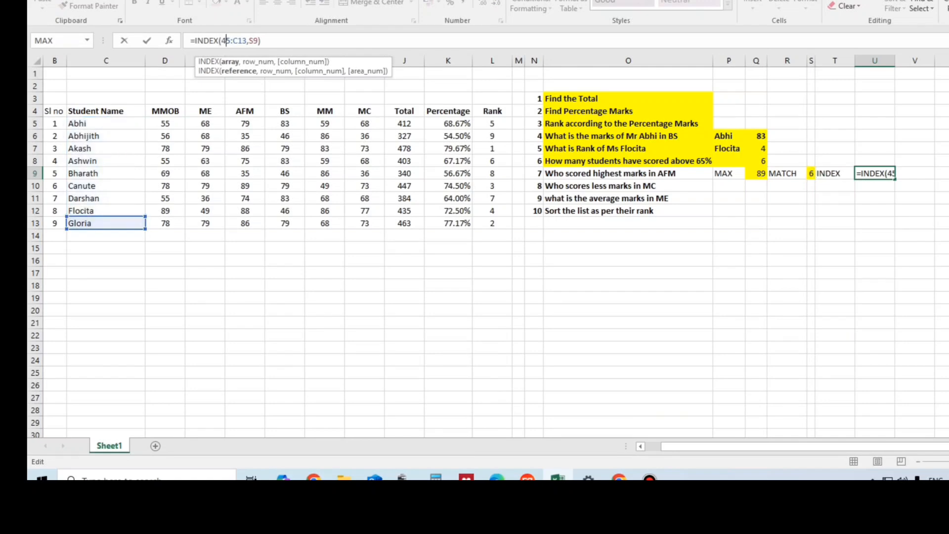
left_click_drag(261, 41, 221, 41)
key("BackSpace")
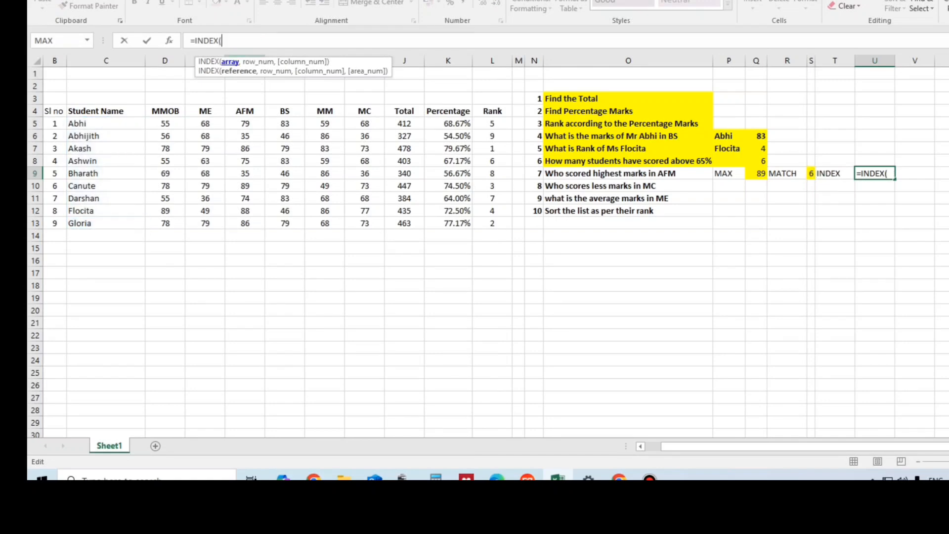
left_click_drag(99, 111, 141, 224)
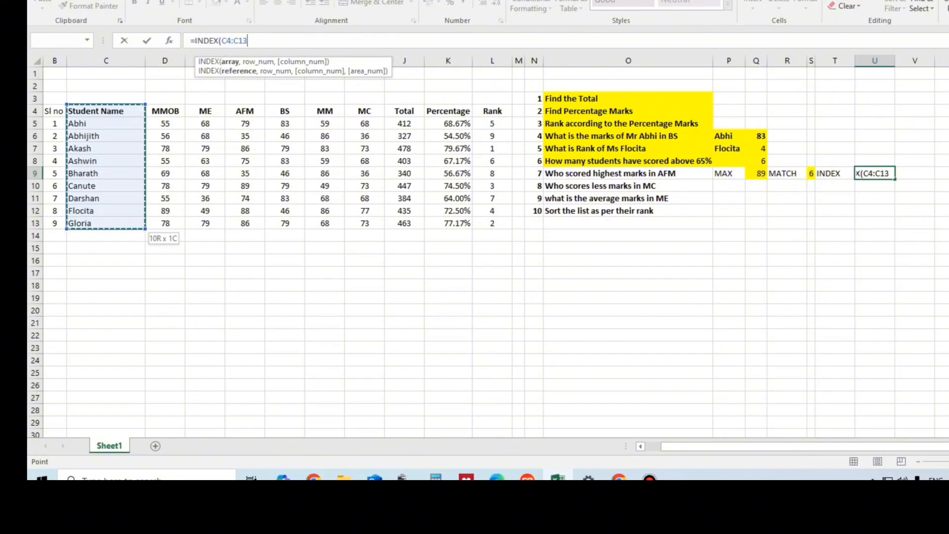
type(",")
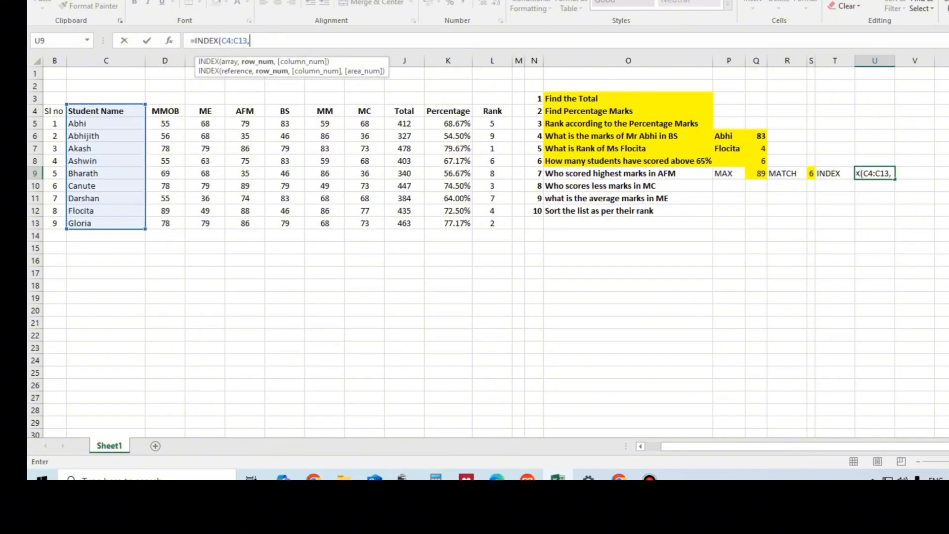
left_click(811, 173)
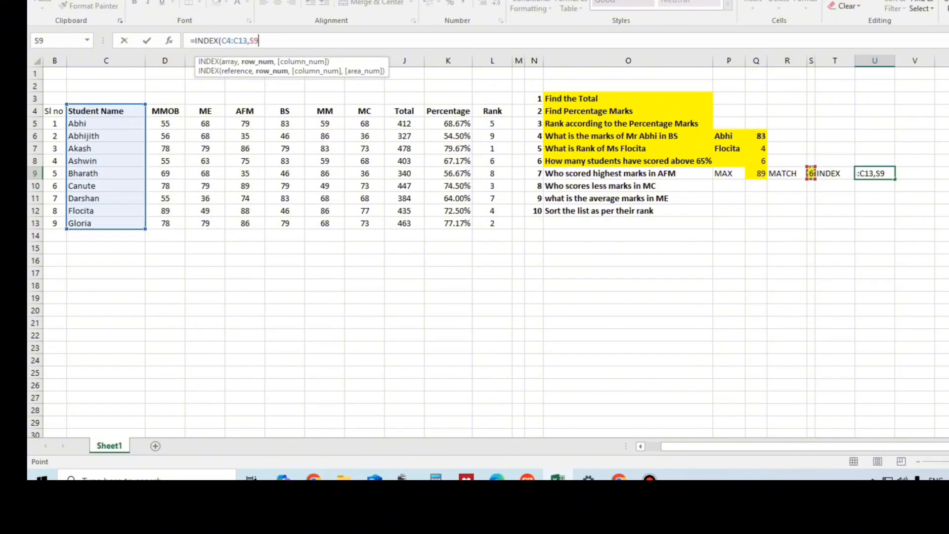
key("Return")
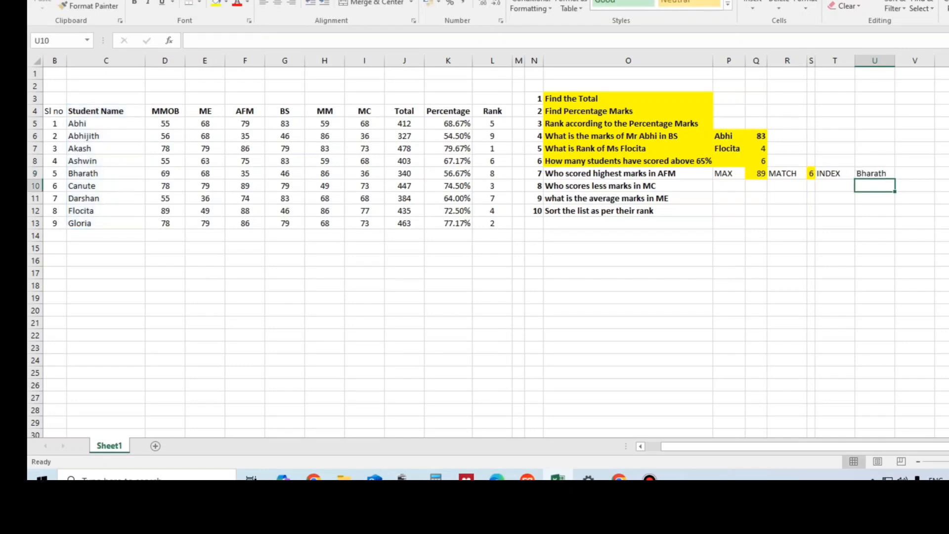
left_click(874, 173)
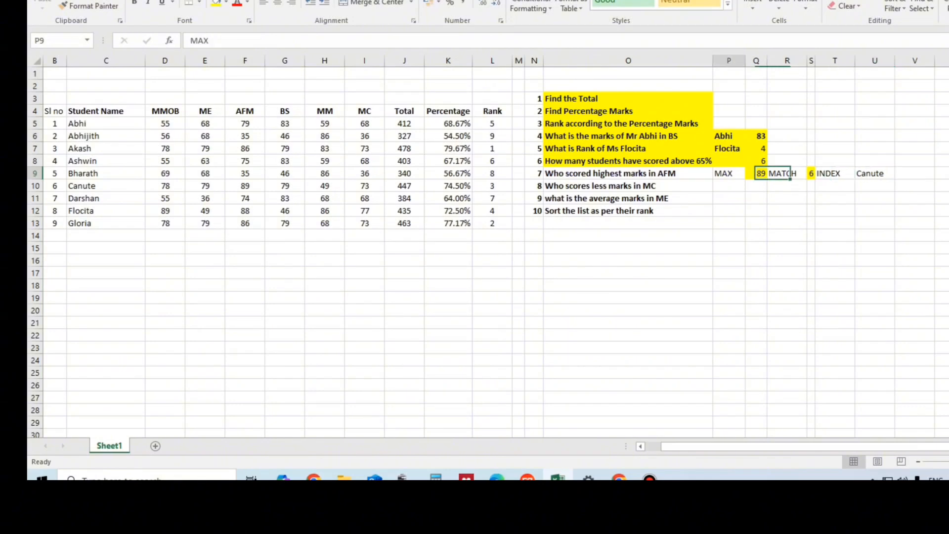
Step: Review the MAX, MATCH and INDEX labels and results across P9:U9
left_click_drag(723, 173, 874, 173)
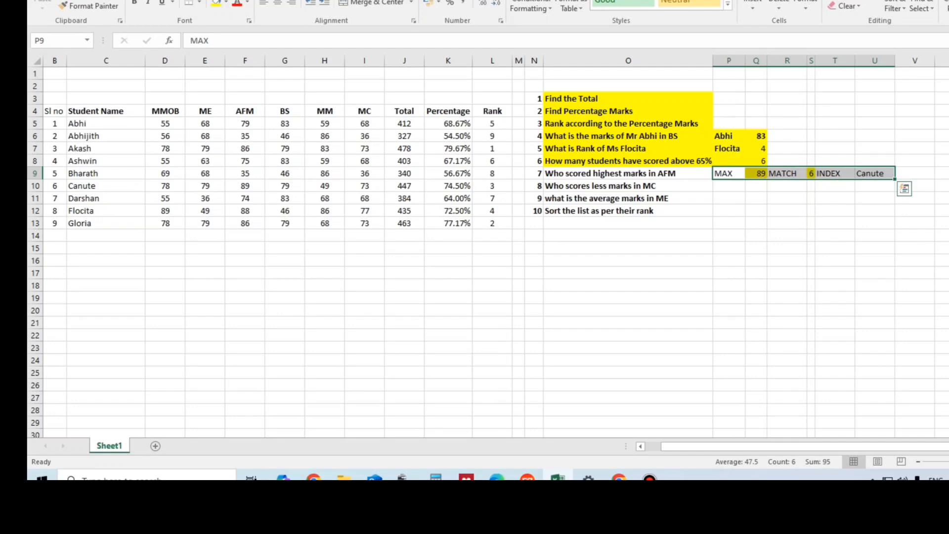
left_click(874, 186)
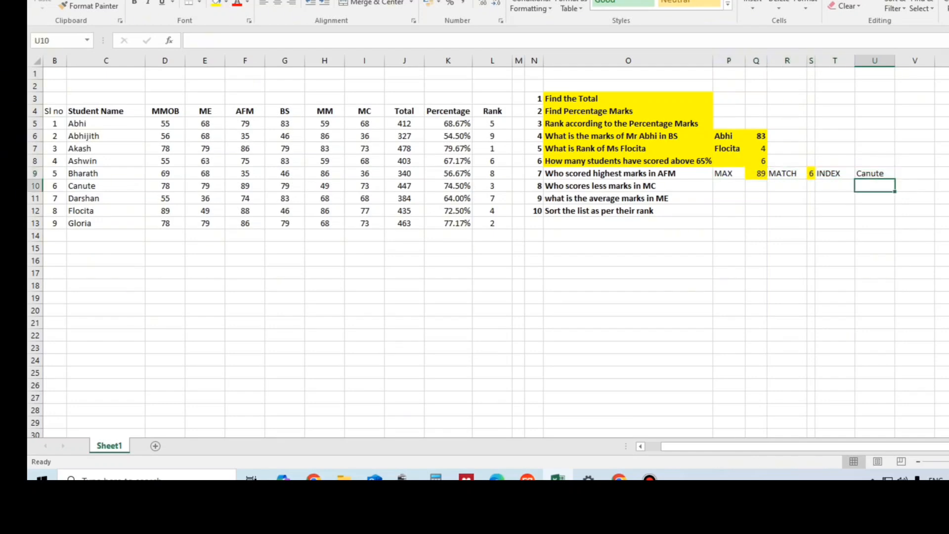
left_click(755, 173)
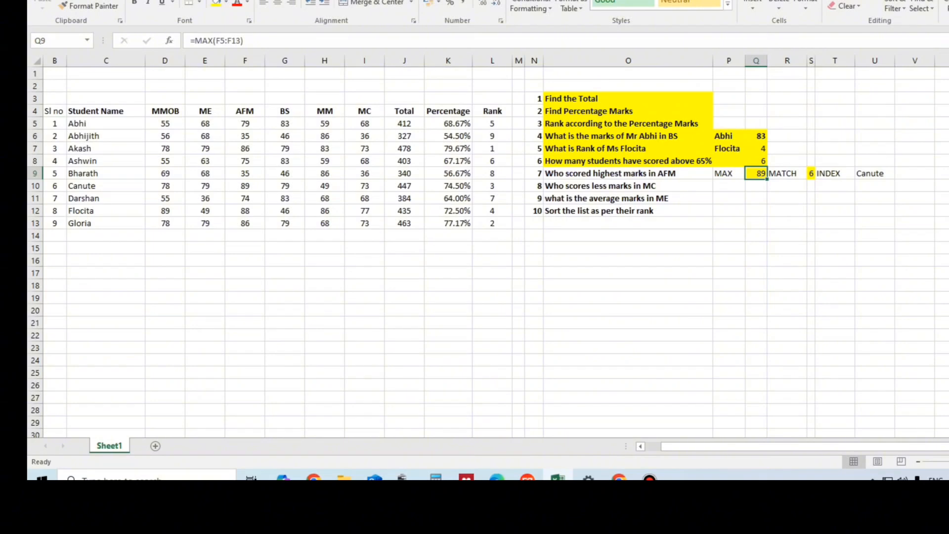
left_click(729, 173)
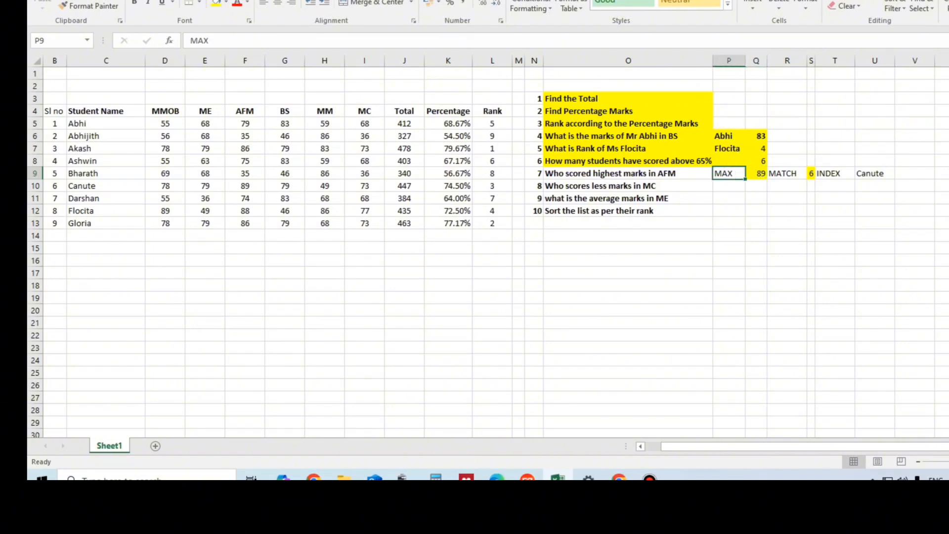
left_click(786, 174)
left_click(835, 173)
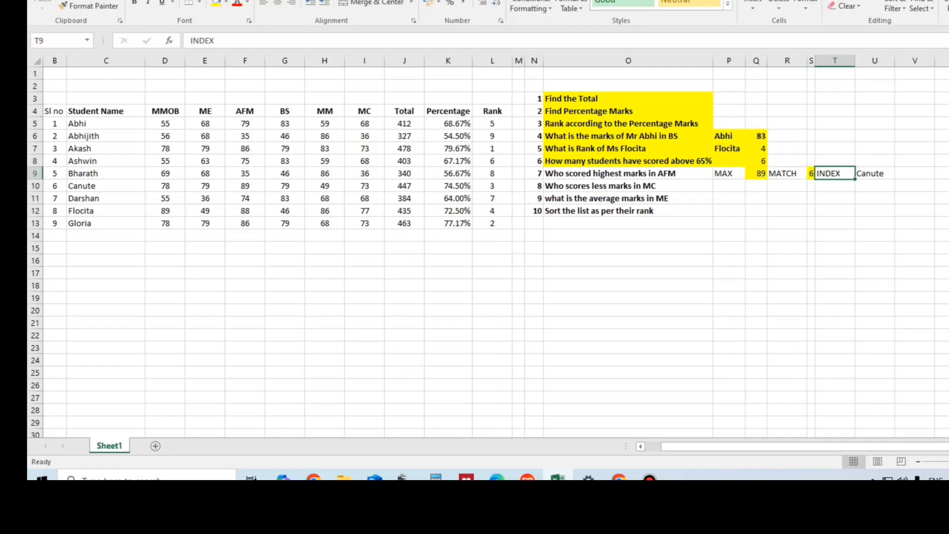
Step: Clear the contents of P9:U9 and re-enter the labels MAX in P9, MATCH in R9 and INDEX in T9
left_click_drag(875, 173, 728, 174)
key("Delete")
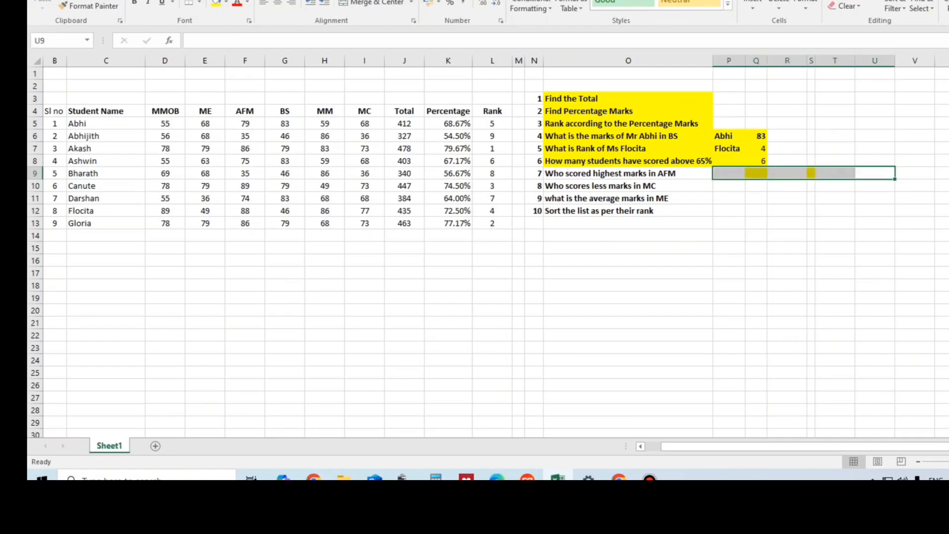
left_click(728, 174)
type("MAX")
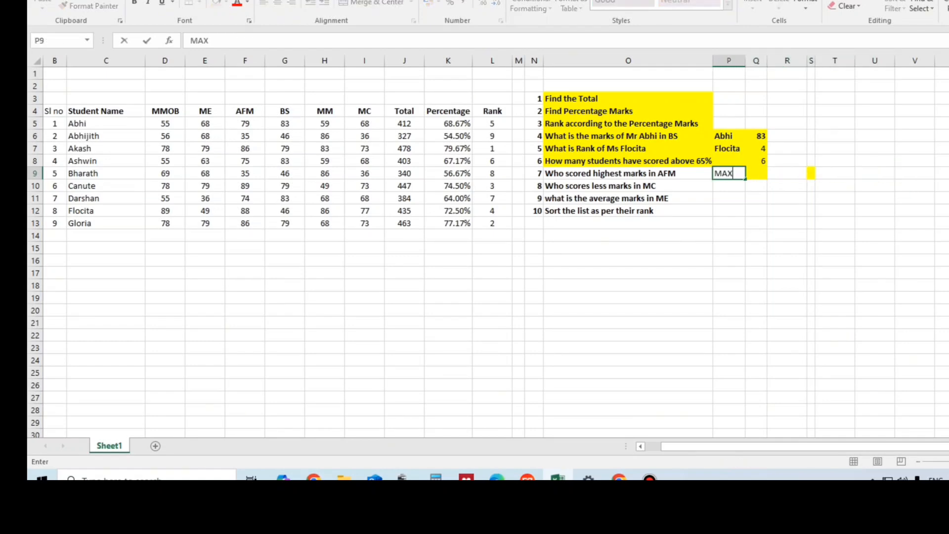
key("Tab")
key("Tab")
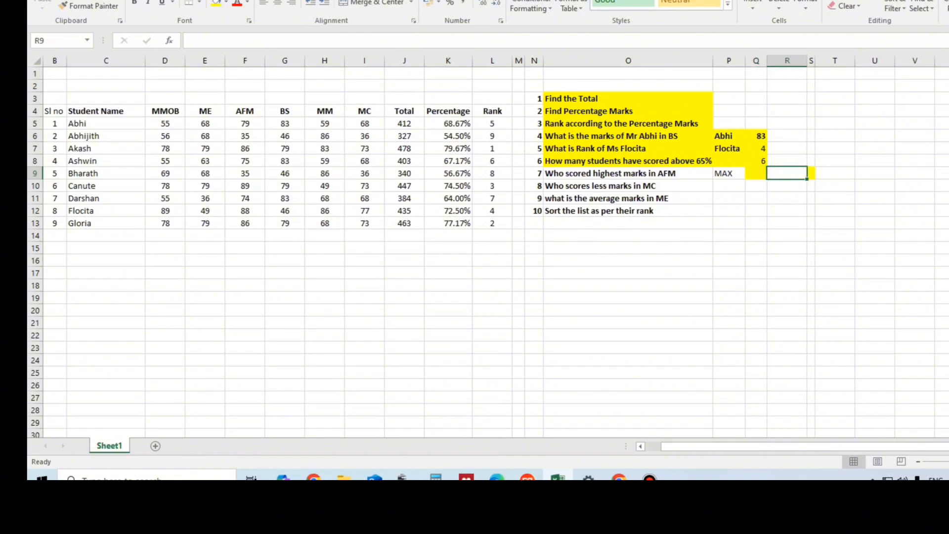
type("MATCH")
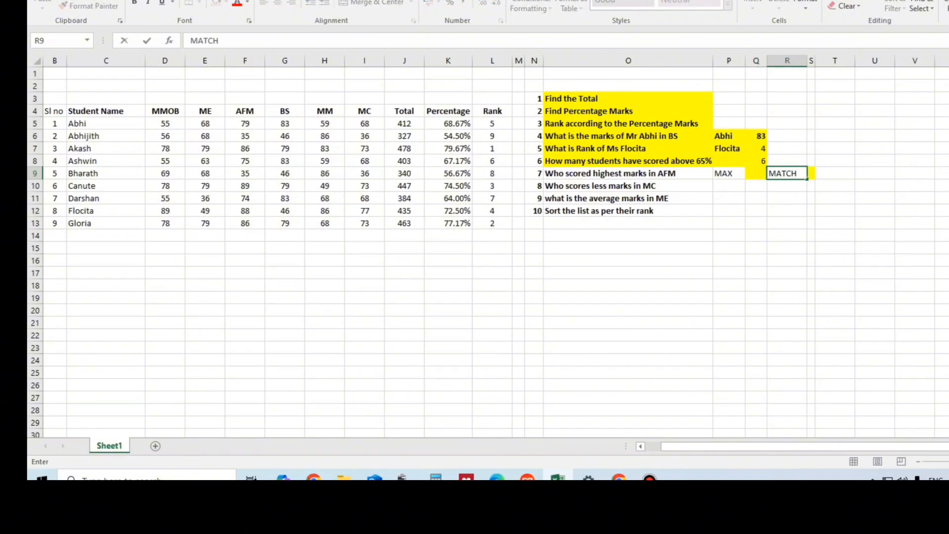
key("Tab")
key("Tab")
type("IN")
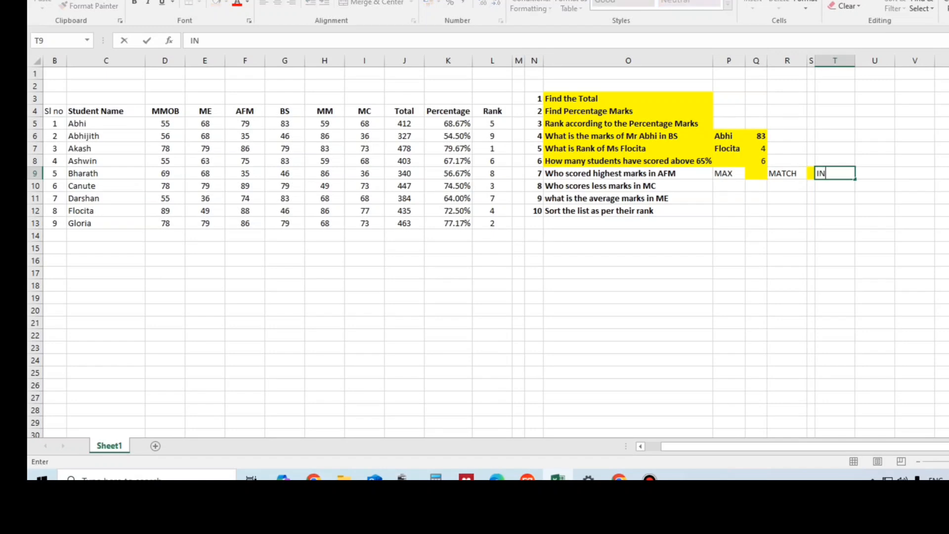
type("DEX")
key("Tab")
Step: Narrow column Q slightly and calculate the highest AFM mark in Q9 with =MAX(F5:F13)
left_click_drag(767, 61, 762, 61)
left_click(753, 186)
left_click(753, 173)
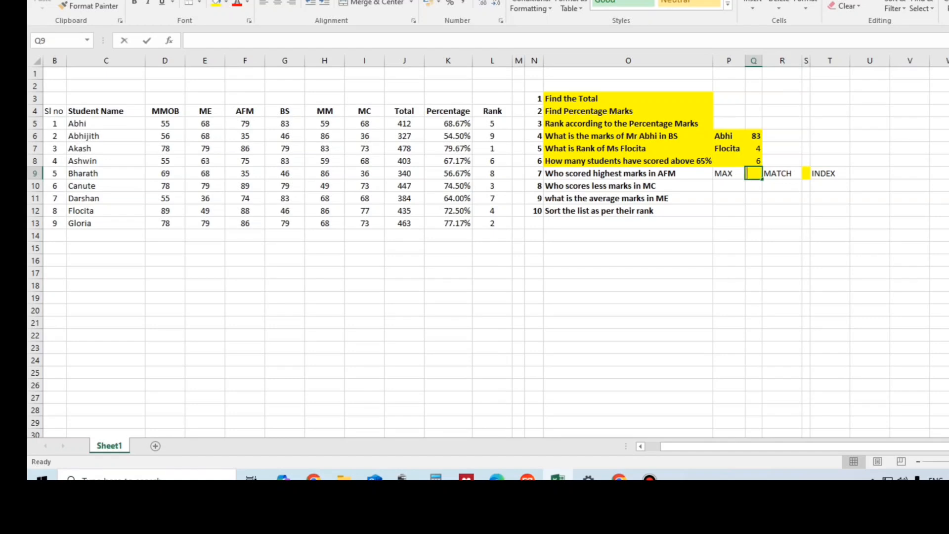
type("=MAX(")
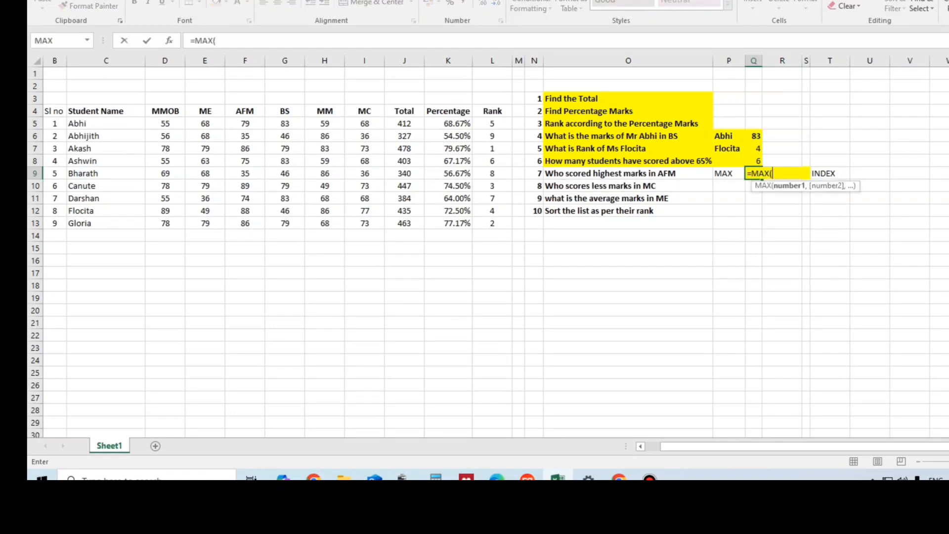
left_click_drag(244, 123, 245, 223)
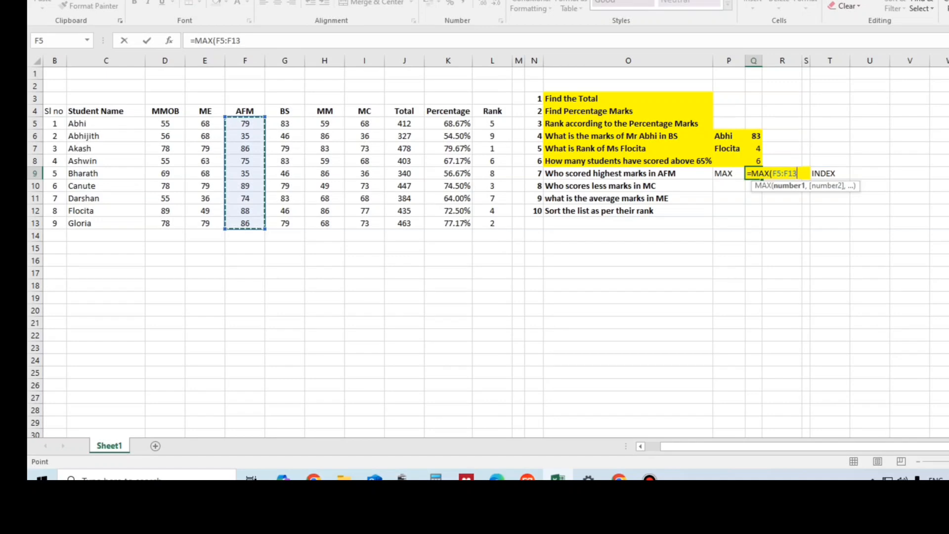
key("Return")
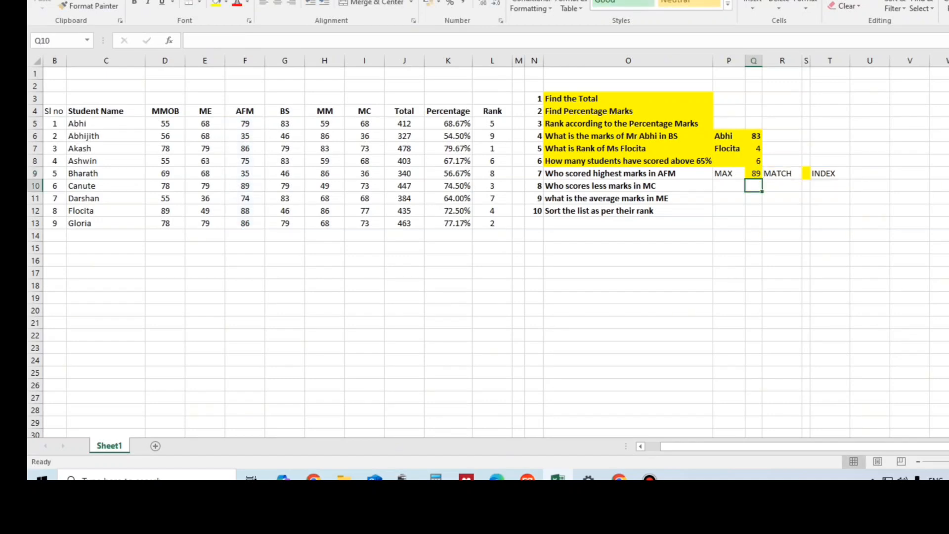
Step: Find the highest AFM mark's position in S9 with =MATCH(Q9,F5:F13,0), widening column S for the entry and narrowing it again
left_click(806, 61)
left_click_drag(810, 61, 835, 61)
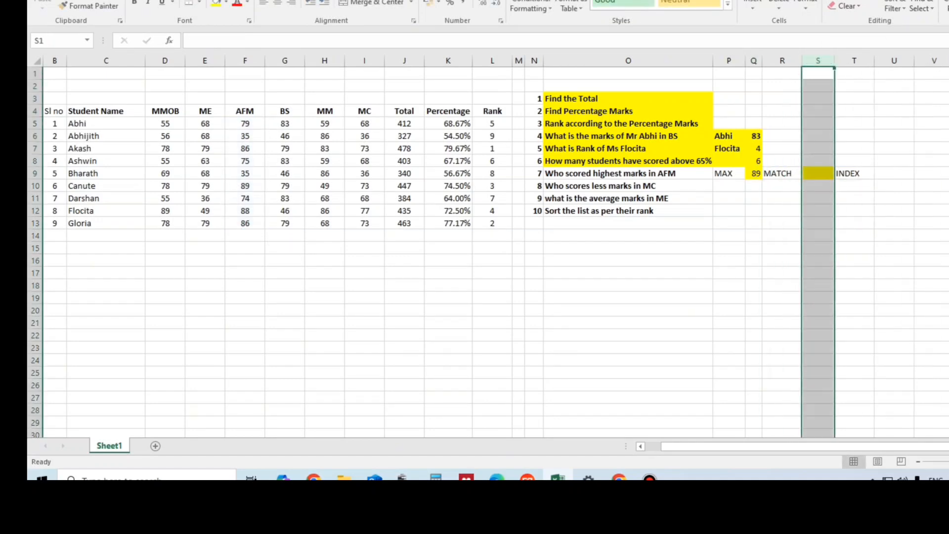
left_click(818, 173)
type("=MATCH")
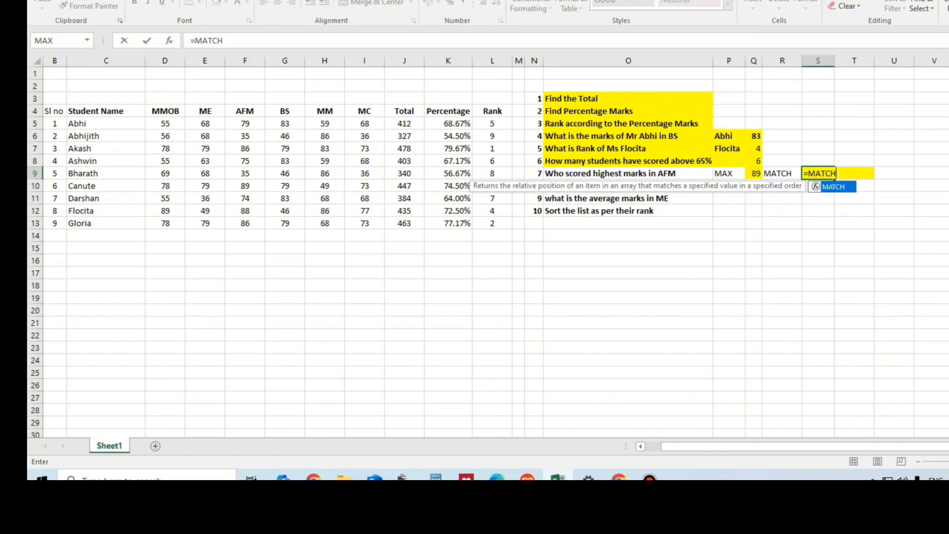
type("(")
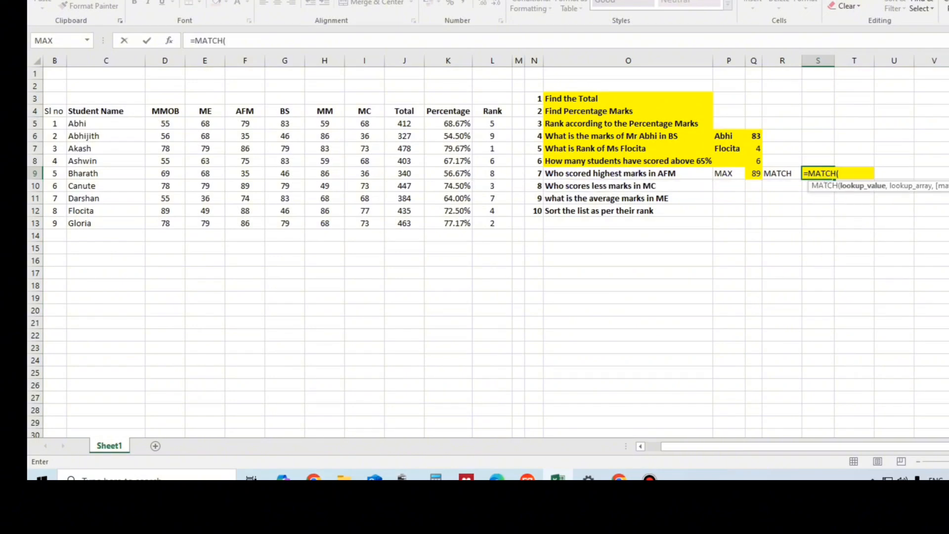
left_click(753, 174)
type(",")
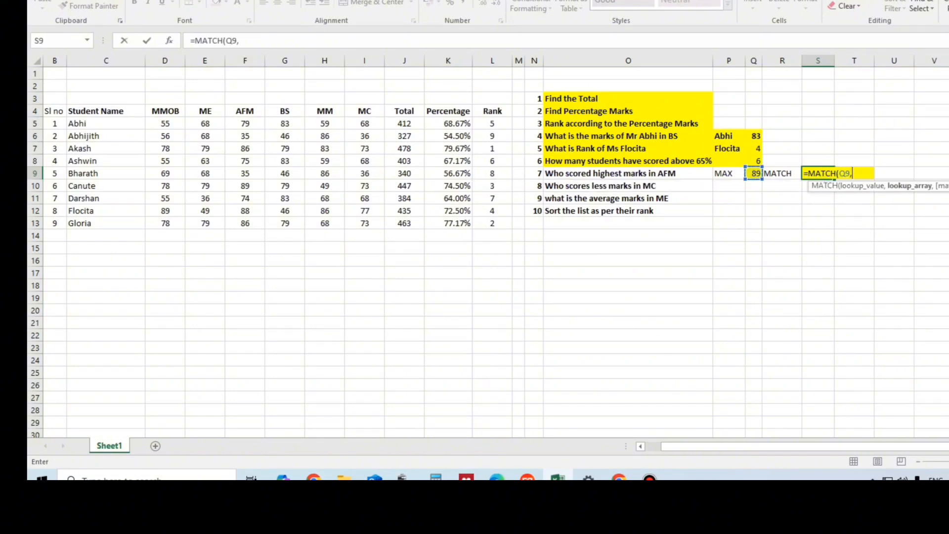
left_click_drag(244, 124, 245, 223)
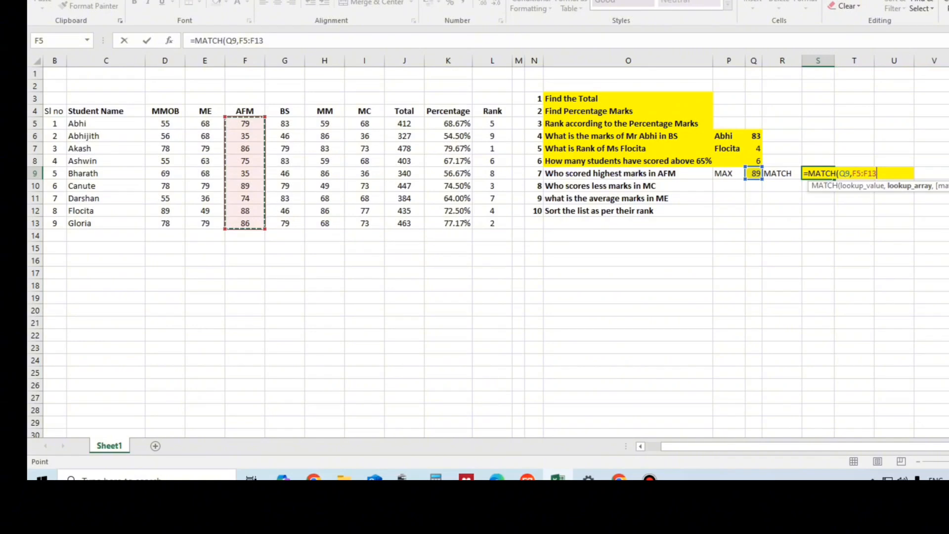
type(",")
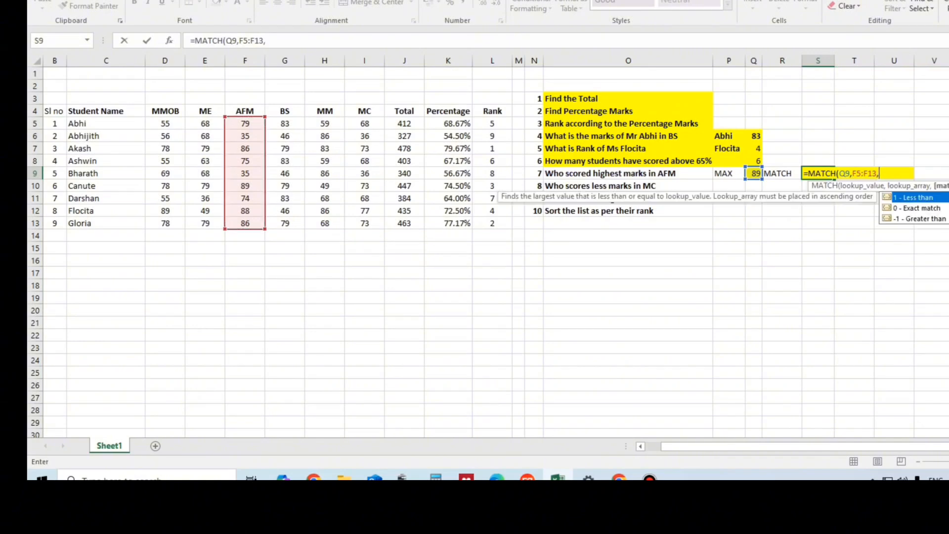
type("0")
key("Return")
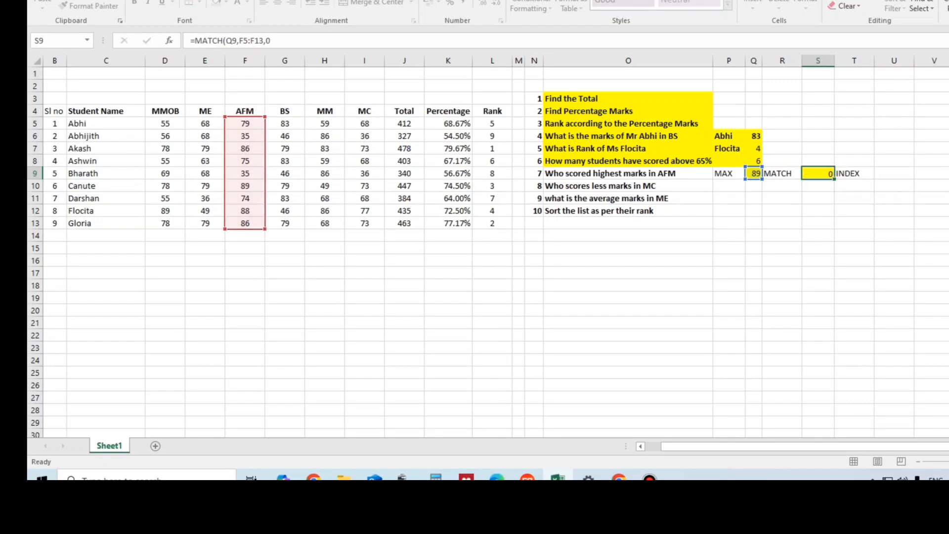
left_click_drag(835, 61, 818, 60)
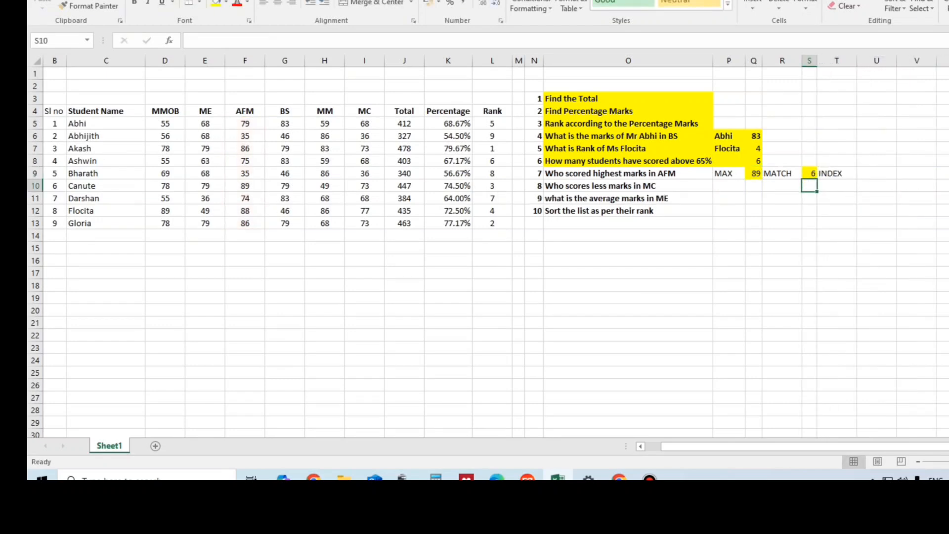
Step: Look up the name of the student with the highest AFM mark in U9 with =INDEX(C5:C13,S9)
left_click(245, 186)
left_click(106, 186)
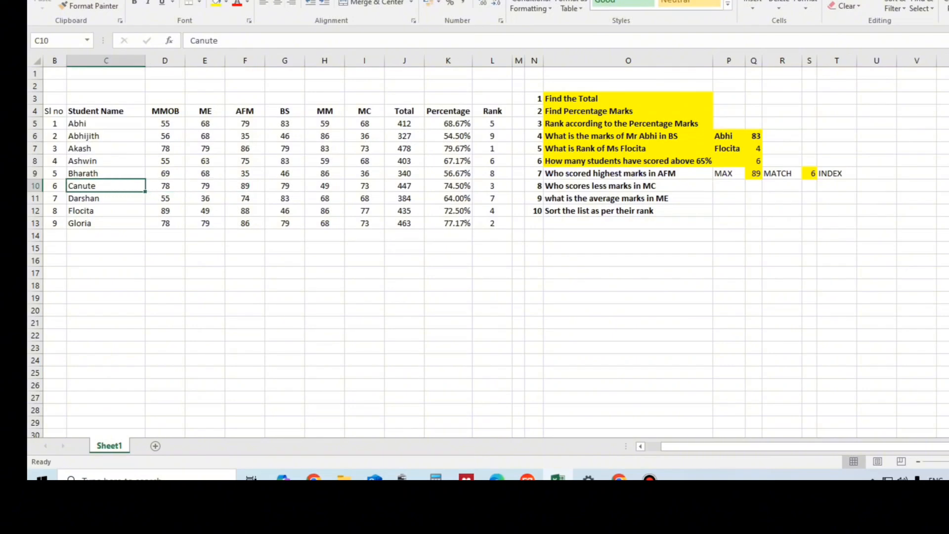
left_click(876, 173)
type("=I")
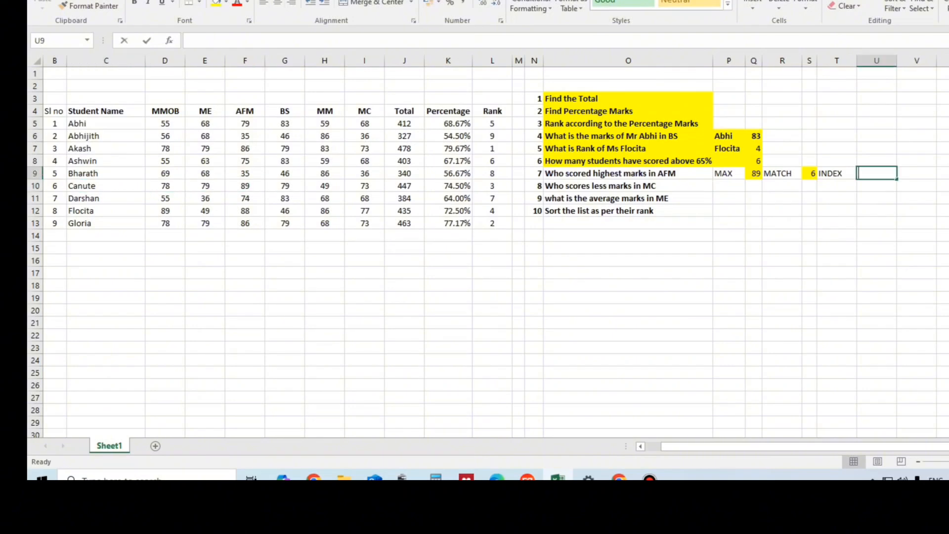
type("NDEX(")
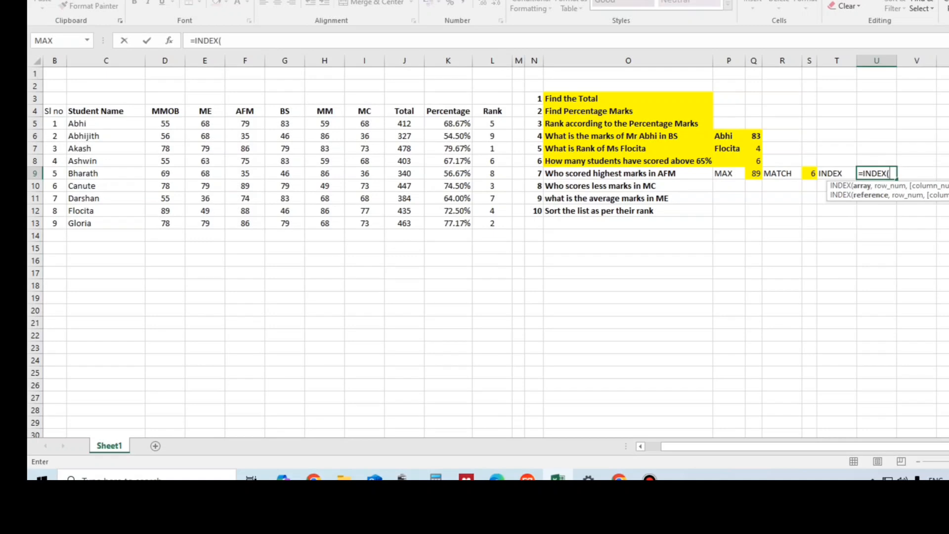
left_click_drag(123, 123, 124, 223)
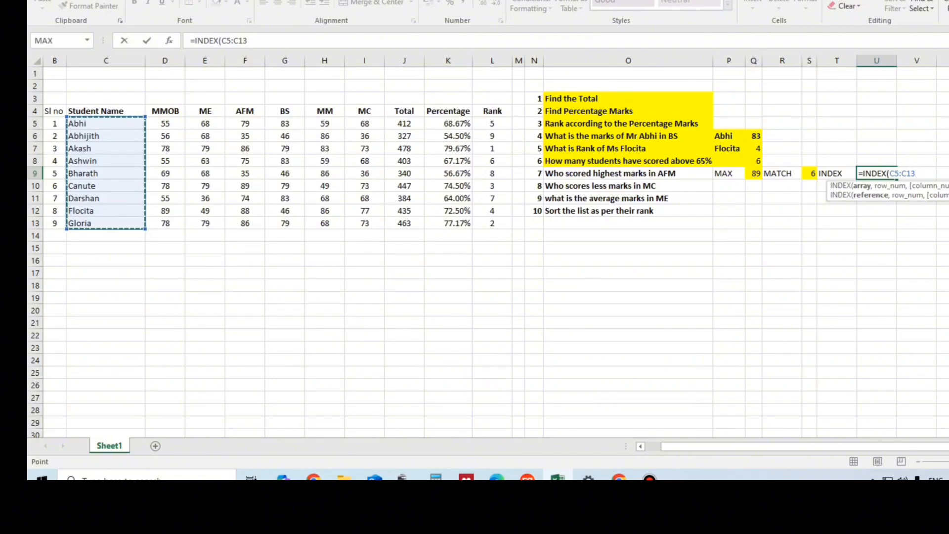
type(",")
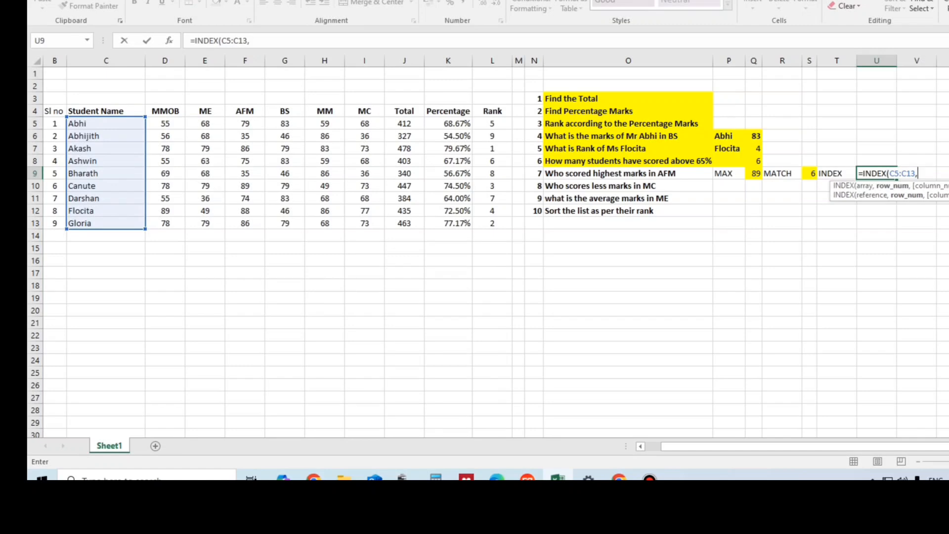
left_click(809, 173)
key("Return")
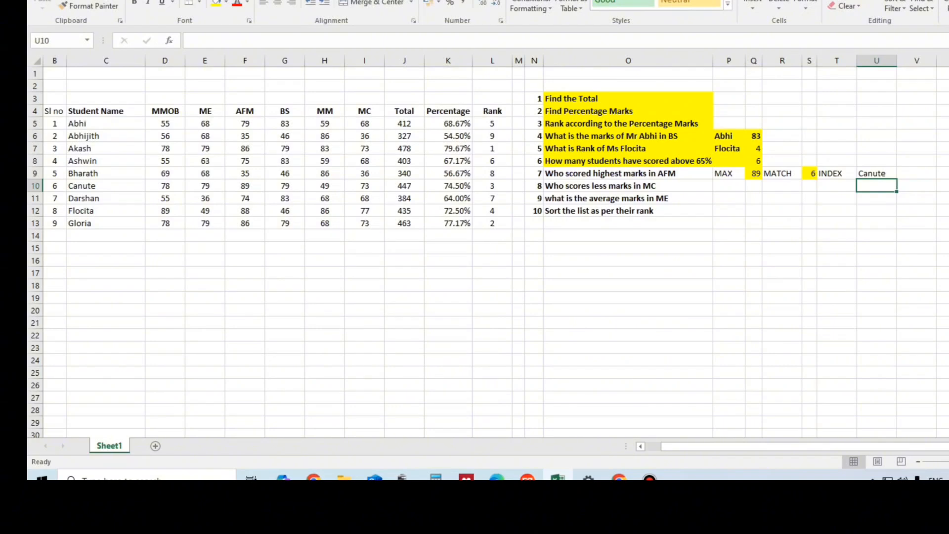
Step: Fill the question about the highest AFM marks in O9 and its answer in U9 with yellow
left_click_drag(628, 173, 914, 184)
left_click(628, 174)
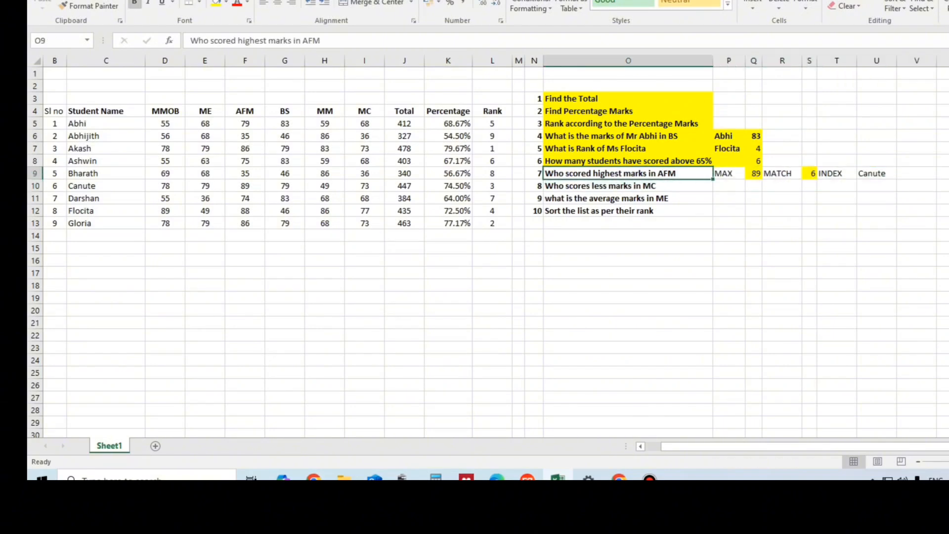
left_click(876, 173, "ctrl")
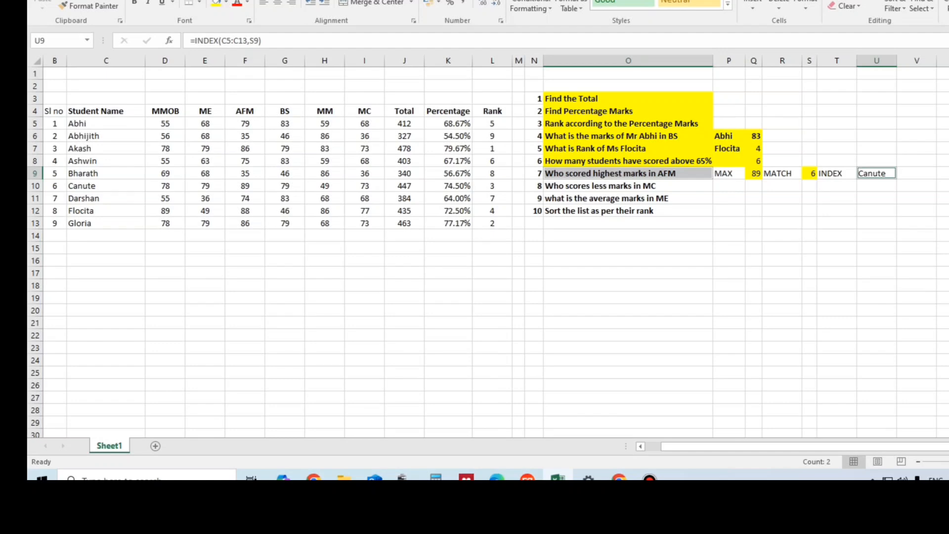
left_click(216, 3)
left_click(782, 211)
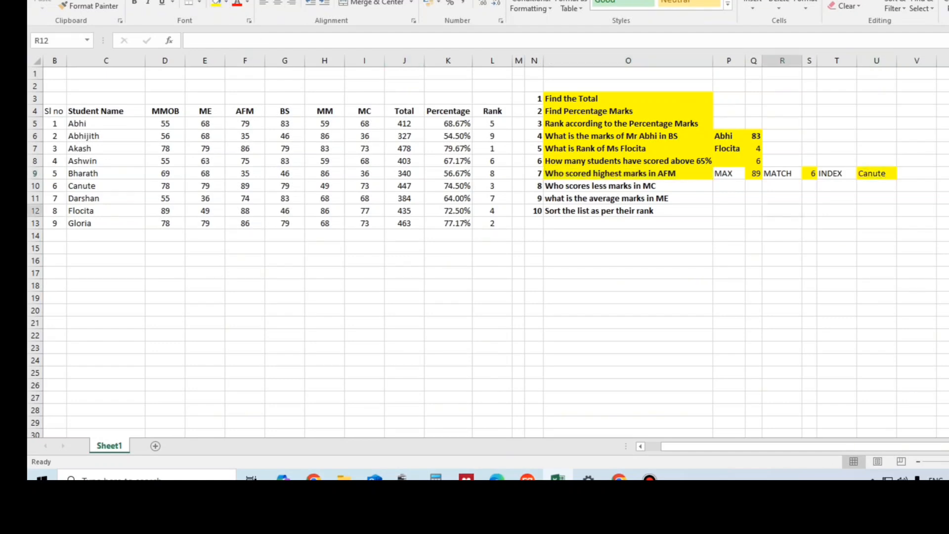
Step: Label the row for the lowest MC marks question with MIN in P10, MATCH in R10 and INDEX in T10
left_click_drag(628, 185, 629, 198)
left_click(628, 186)
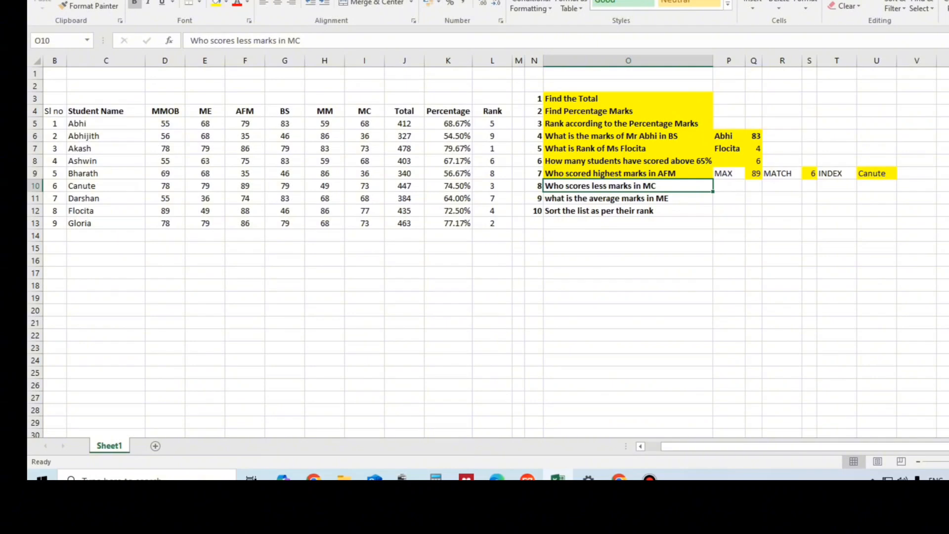
left_click(728, 186)
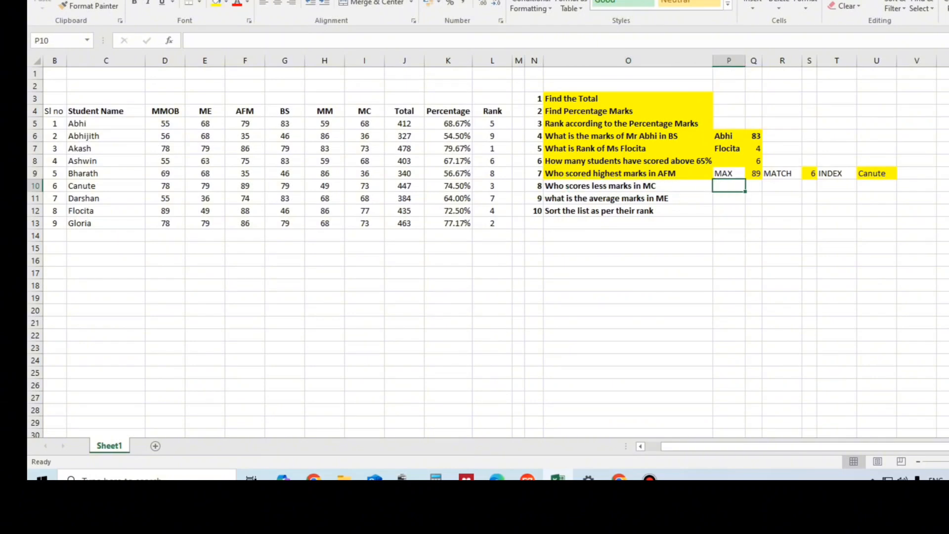
type("MIN")
key("Tab")
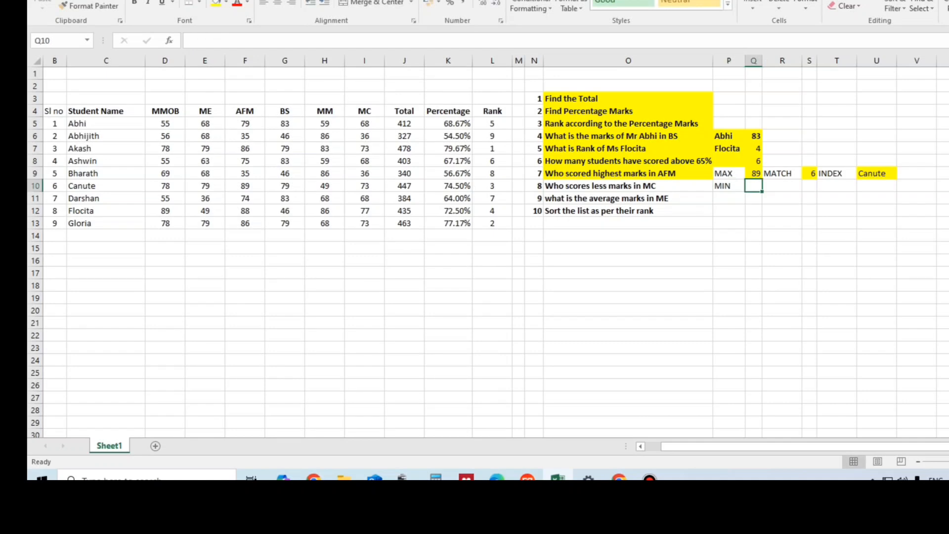
key("Tab")
type("MATC")
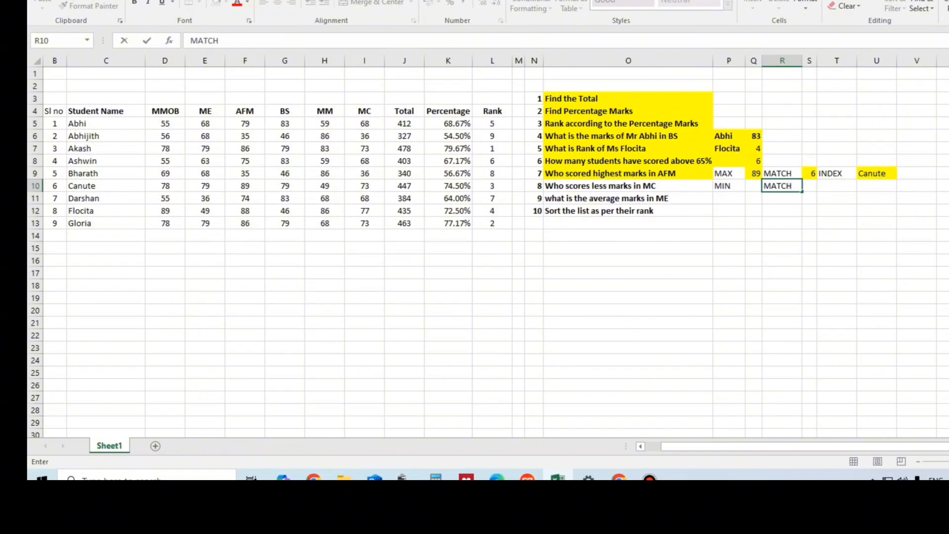
key("Tab")
key("Tab")
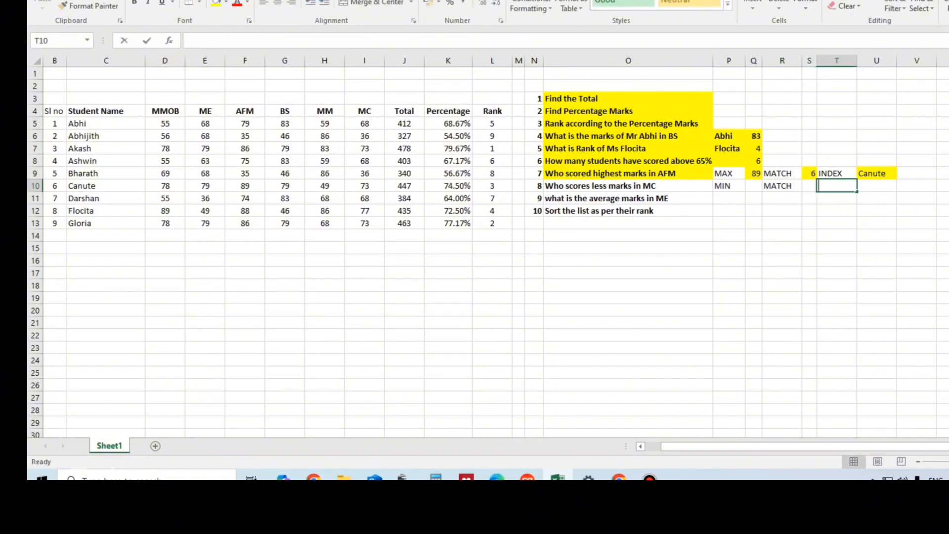
type("INDEX")
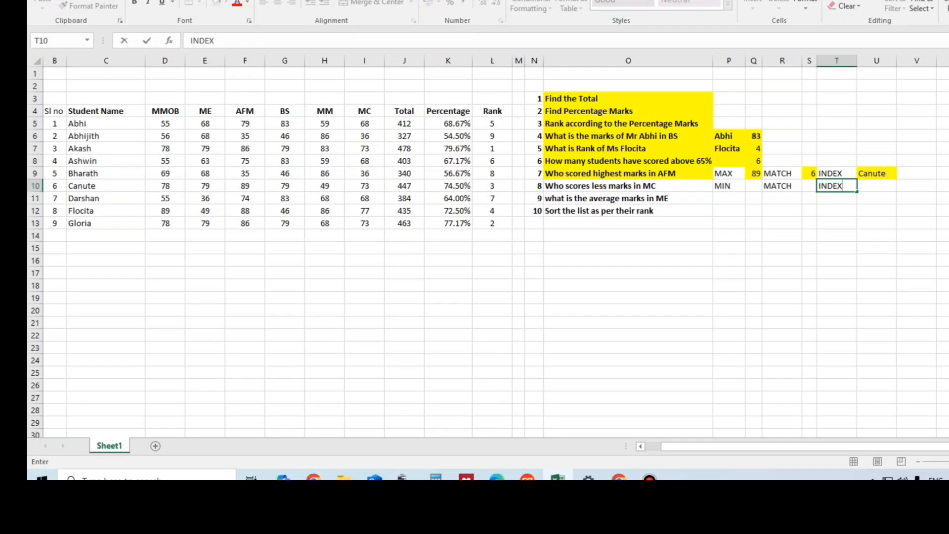
Step: Calculate the lowest MC mark in Q10 with =MIN(I5:I13)
left_click(753, 186)
type("=MIN")
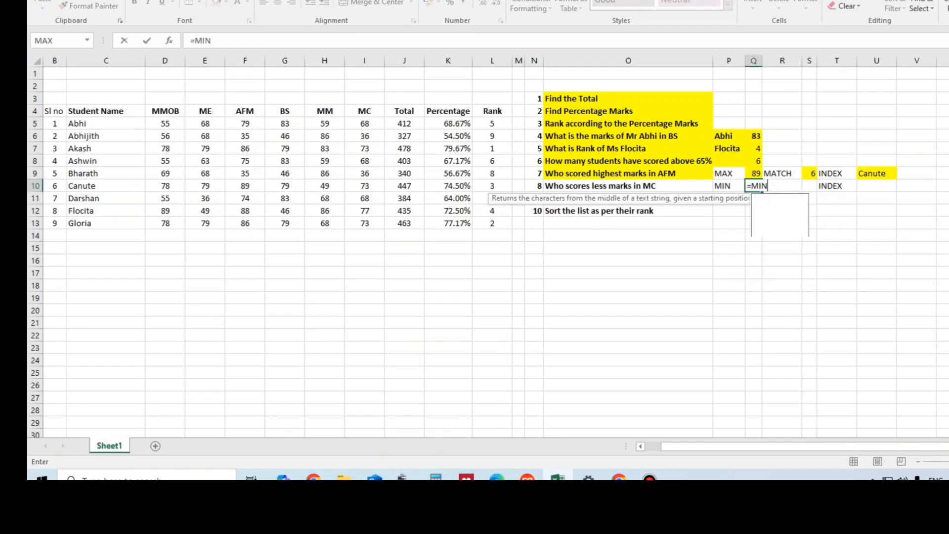
type("(")
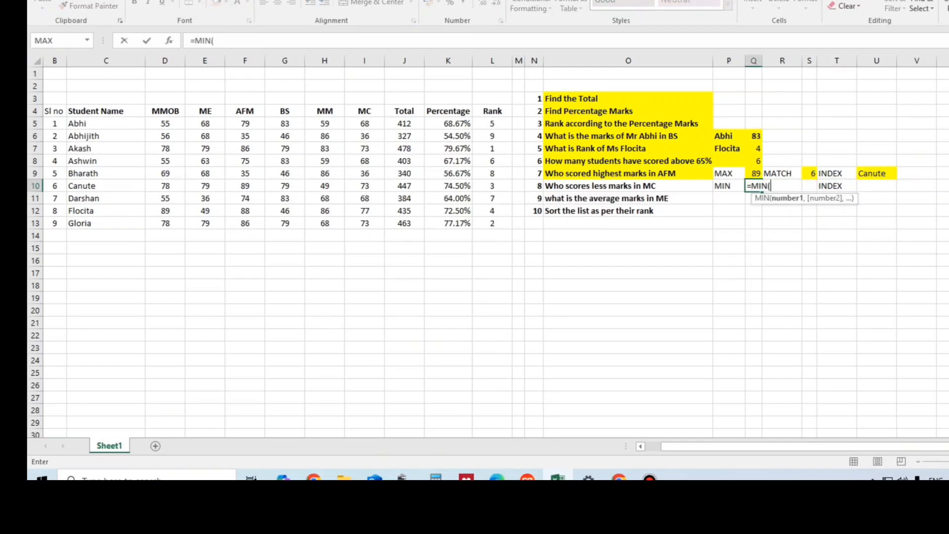
left_click_drag(365, 124, 364, 223)
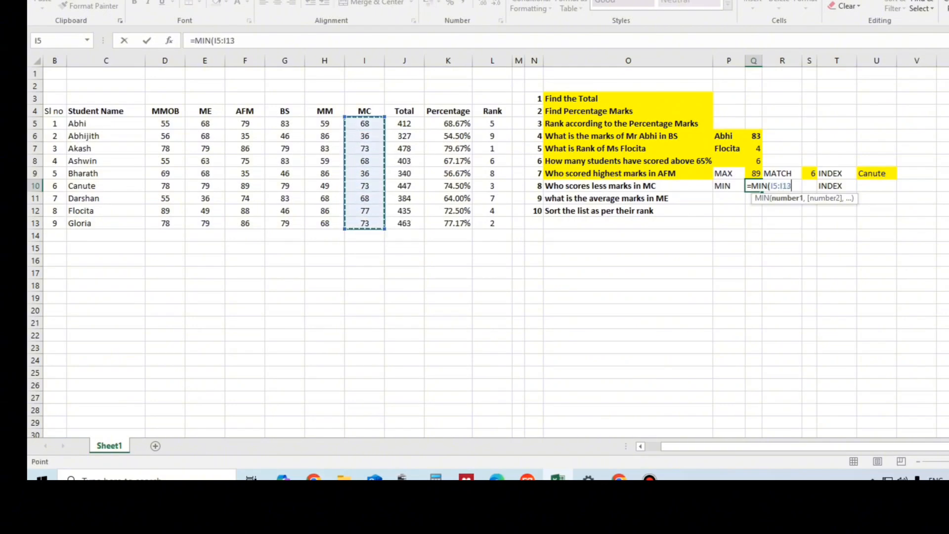
key("Return")
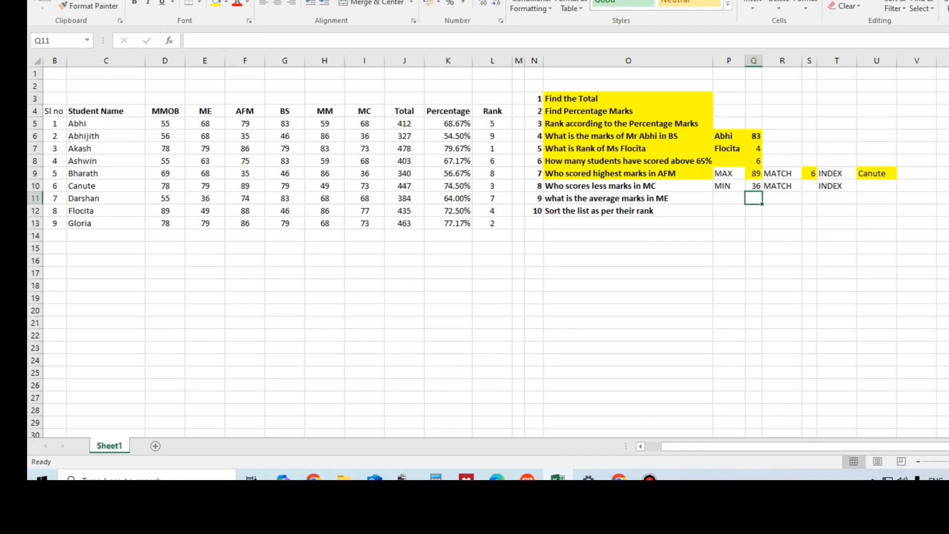
Step: Change the second student's MC mark in I6 to 35 so that it differs from the mark in I9
left_click(106, 136)
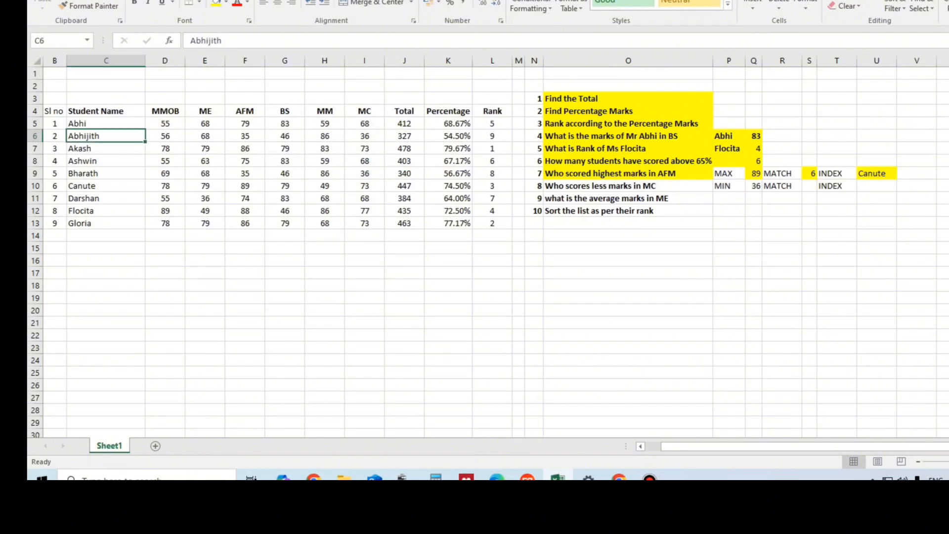
left_click(364, 174)
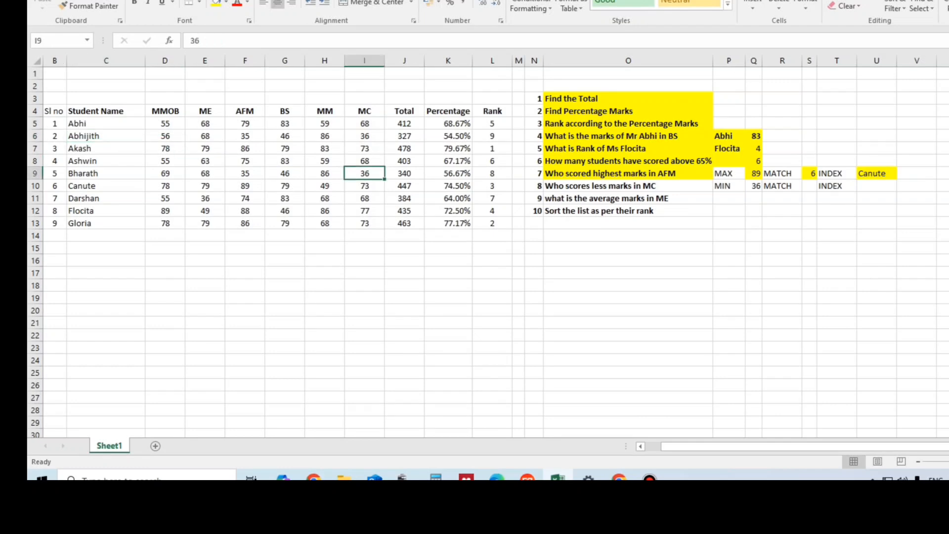
left_click(364, 136)
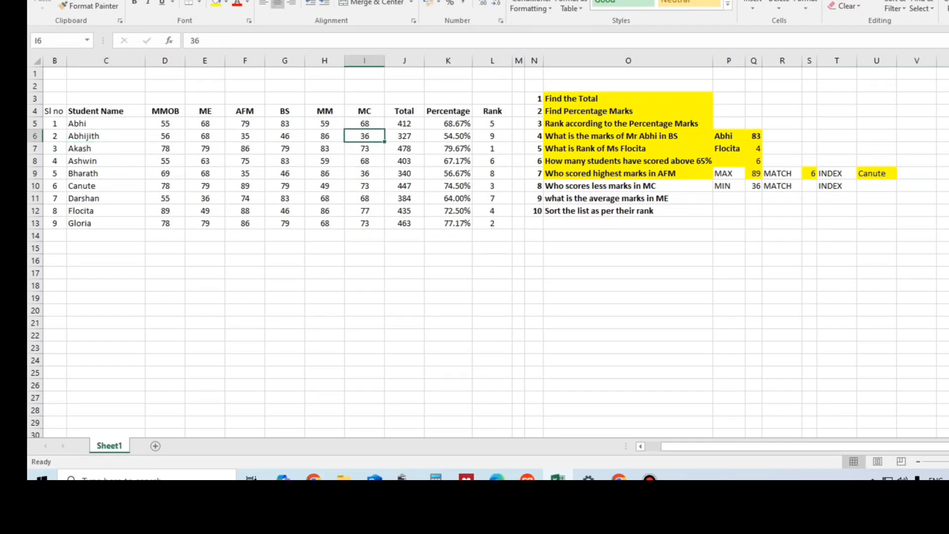
key("F2")
key("BackSpace")
type("5")
key("Return")
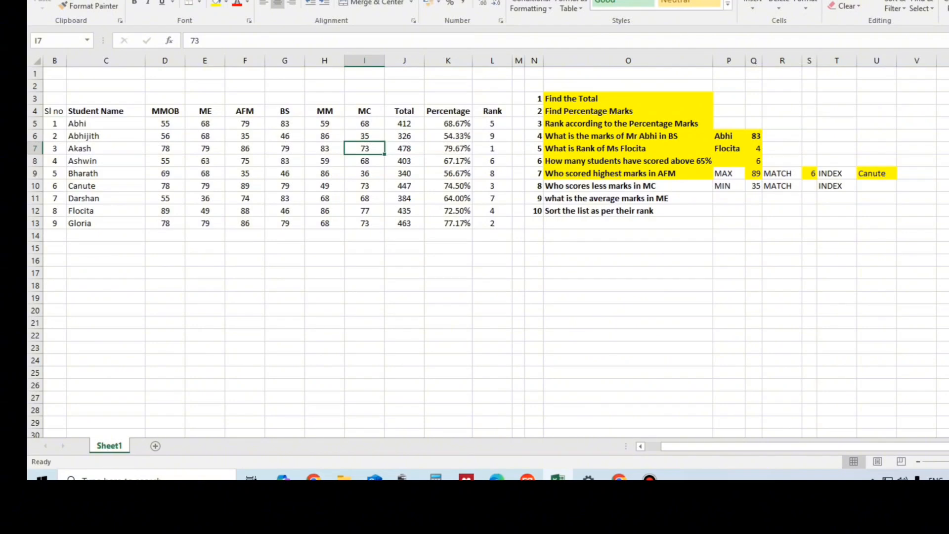
Step: Find the position of the lowest MC mark in S10 with =MATCH(Q10,I5:I13,0)
left_click(728, 186)
left_click(754, 187)
left_click(809, 187)
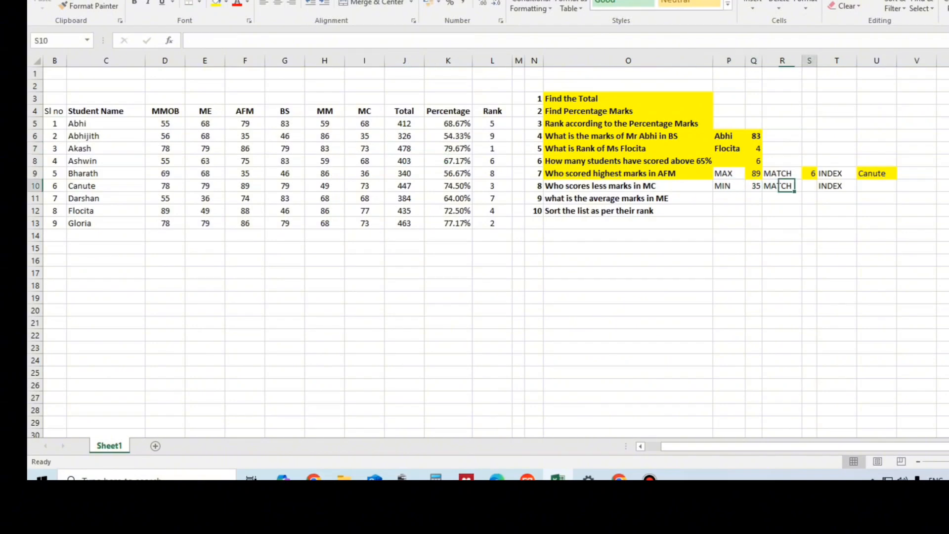
type("=")
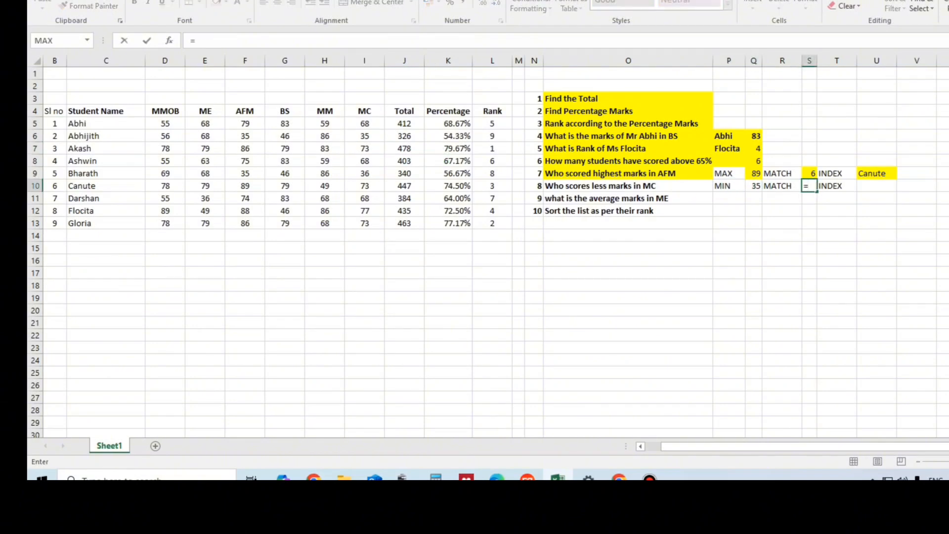
type("MATCH")
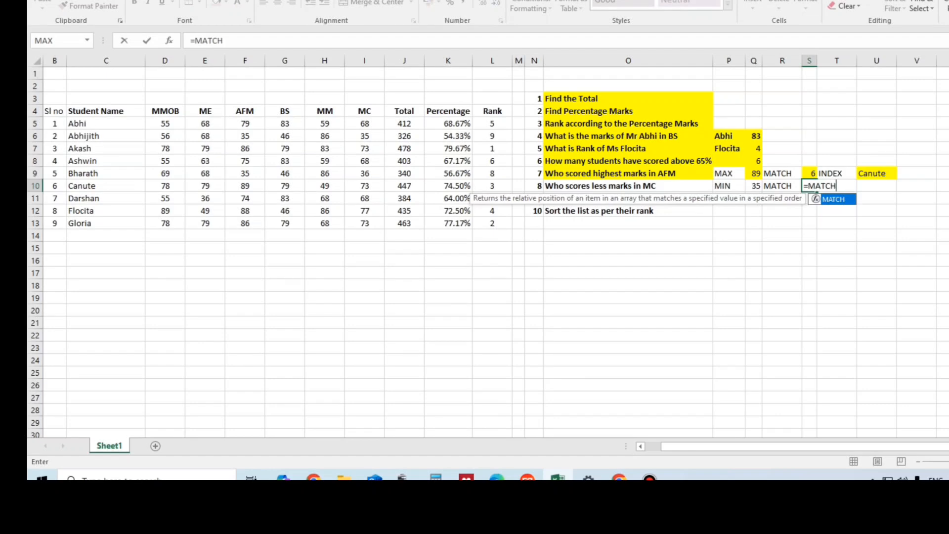
type("(")
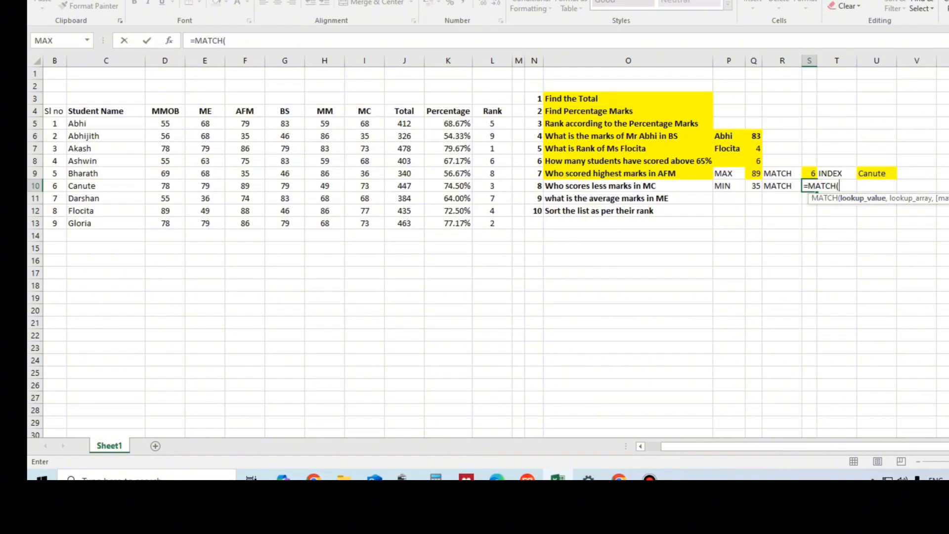
left_click(753, 186)
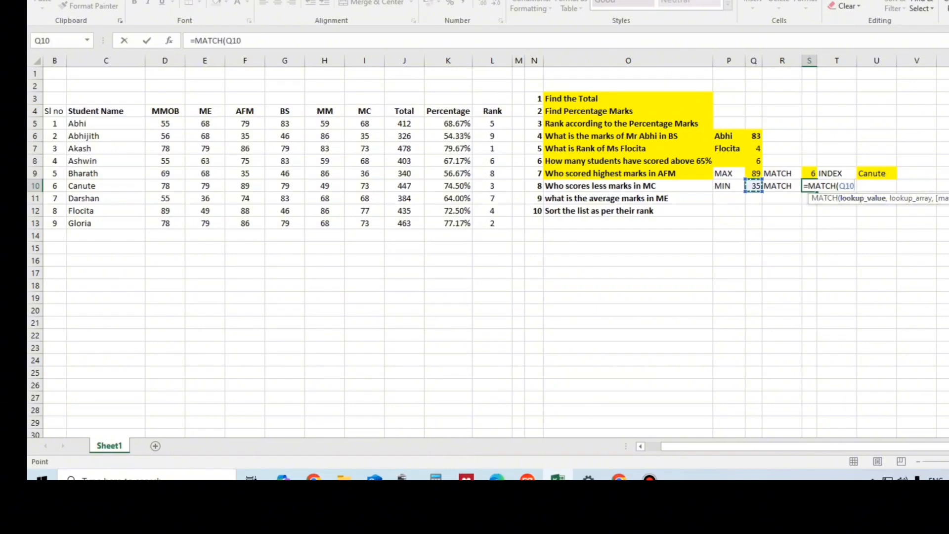
type(",")
left_click_drag(364, 124, 364, 223)
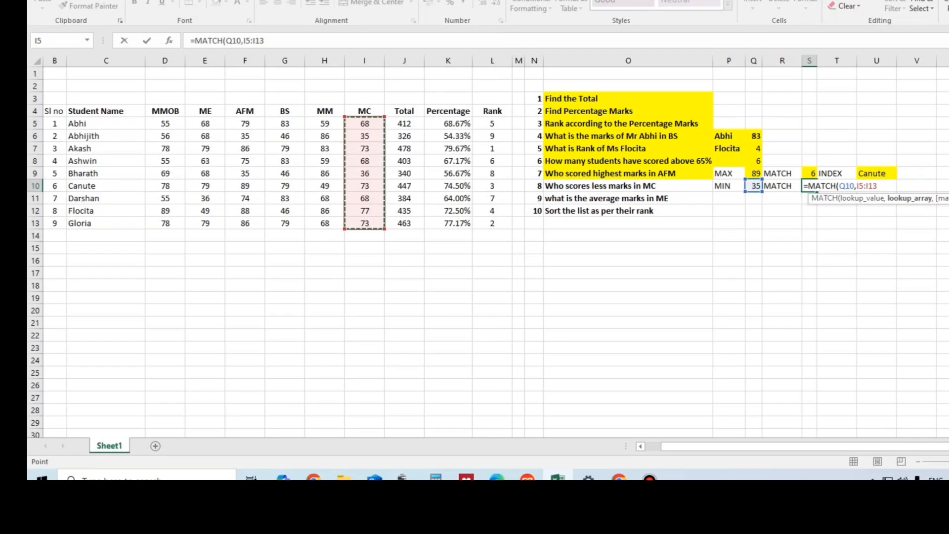
type(",0")
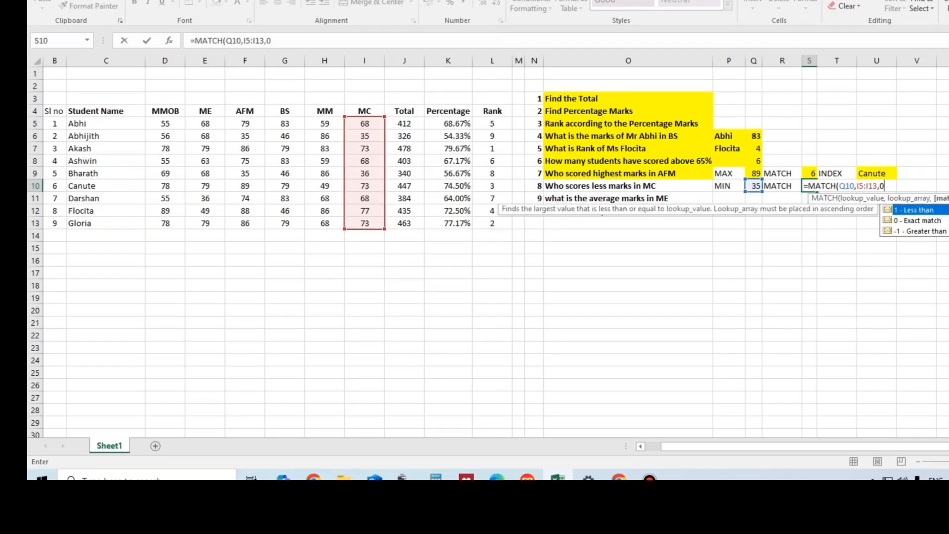
key("Return")
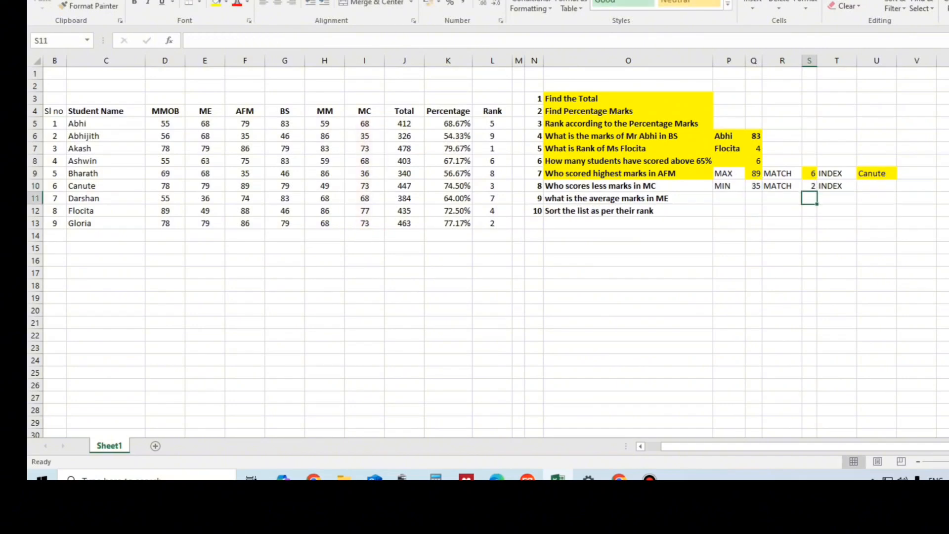
Step: Return the name of the student with the lowest MC mark in U10 with =INDEX(C5:C13,S10)
left_click(365, 136)
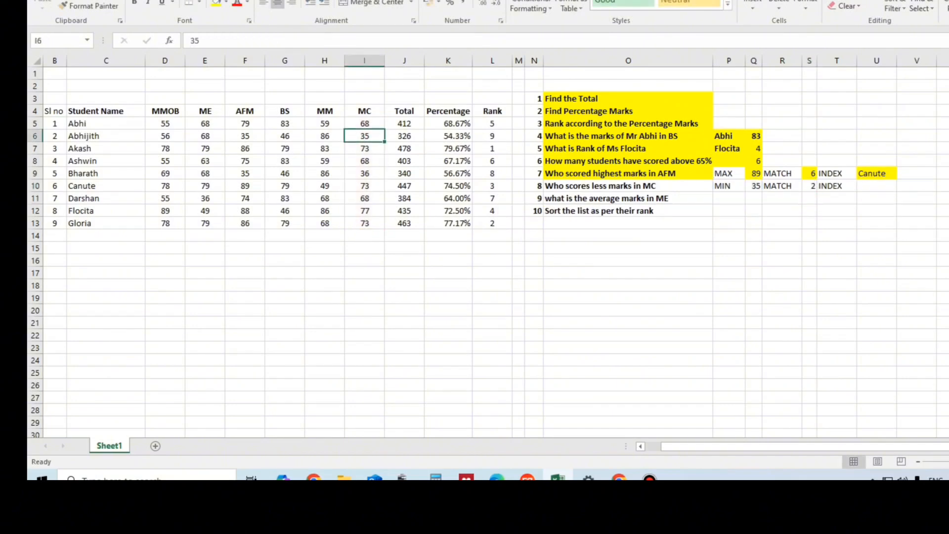
left_click(876, 186)
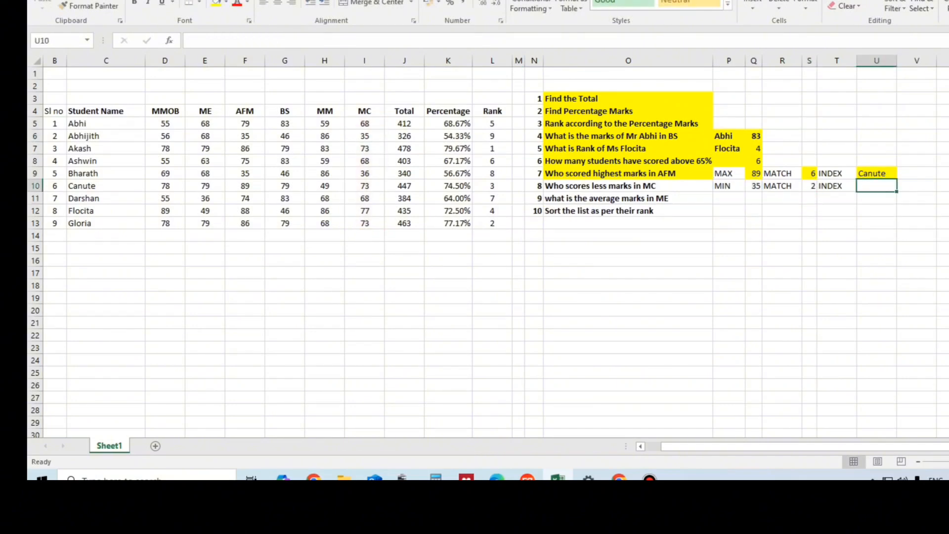
left_click(364, 136)
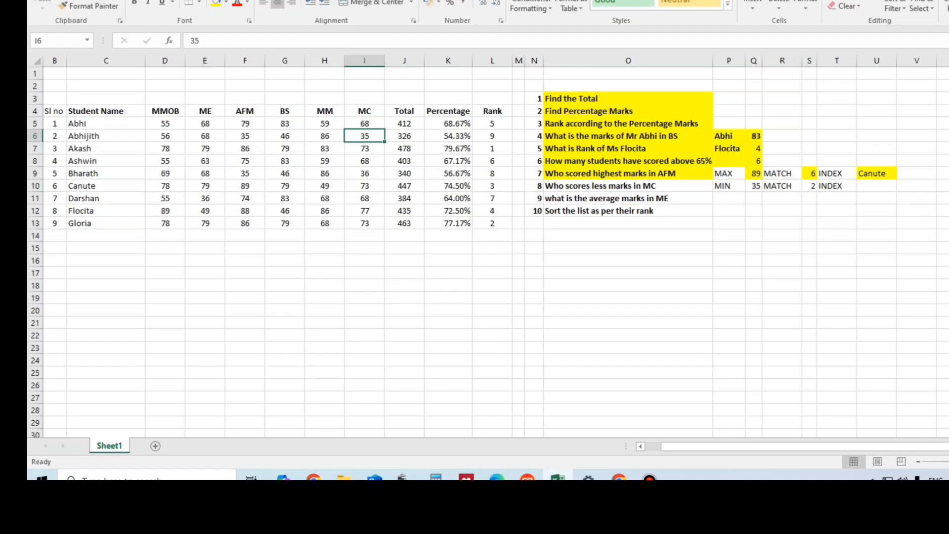
left_click(106, 136)
left_click(876, 186)
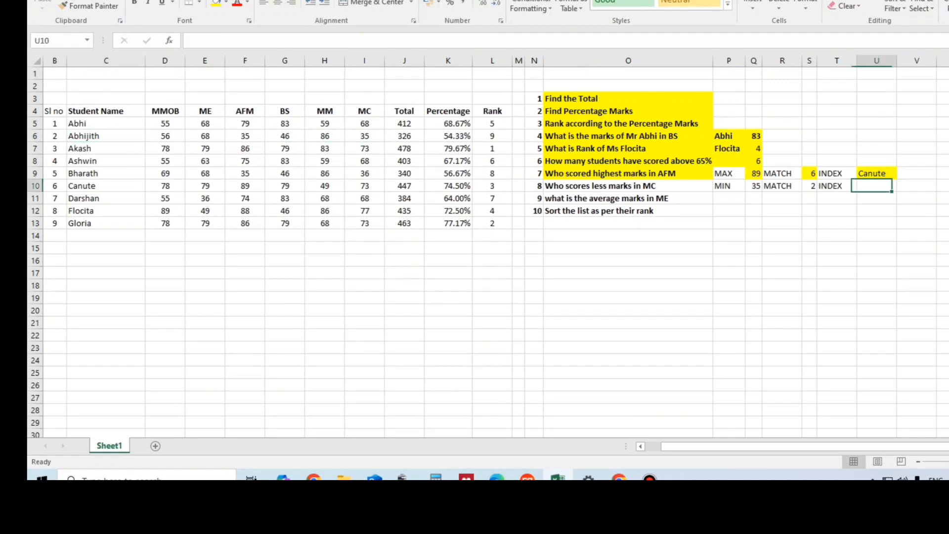
type("=INDEX(")
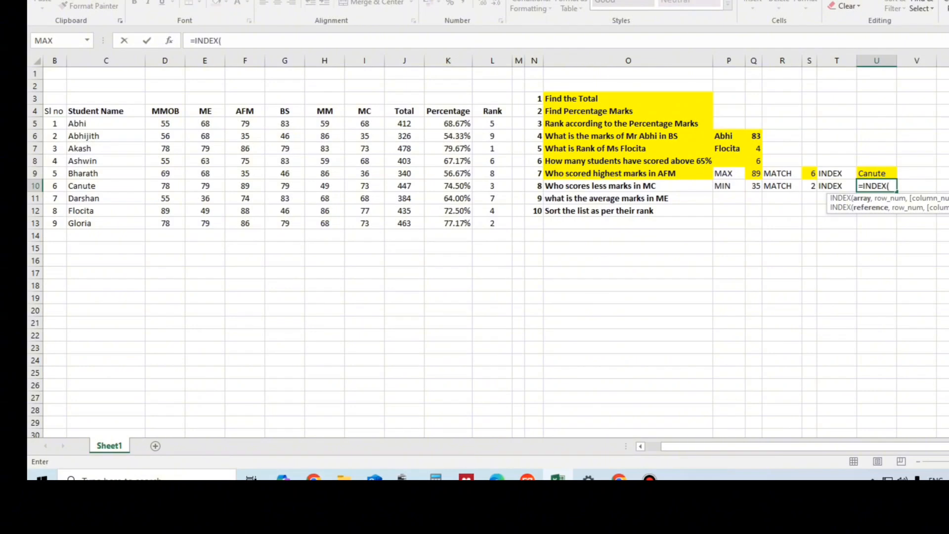
left_click_drag(134, 124, 141, 225)
type(",")
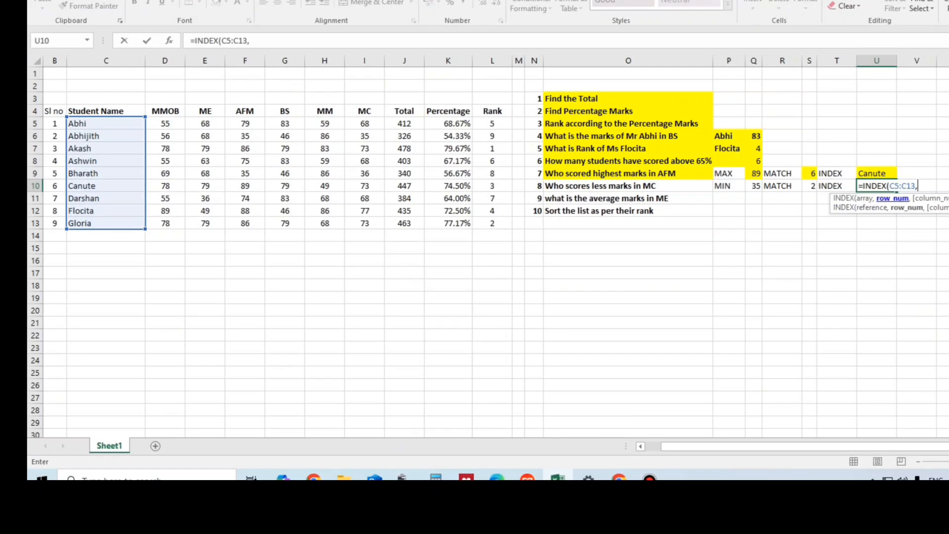
left_click(809, 186)
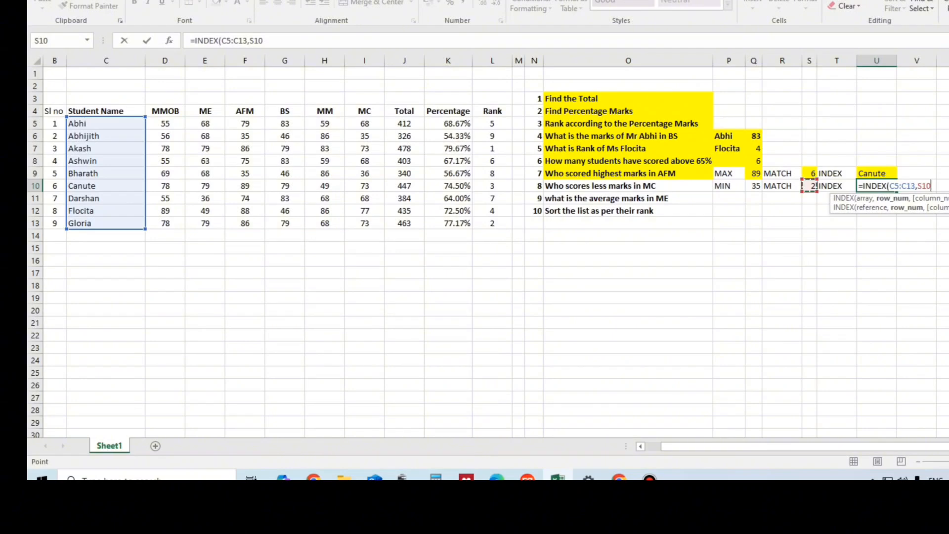
key("Return")
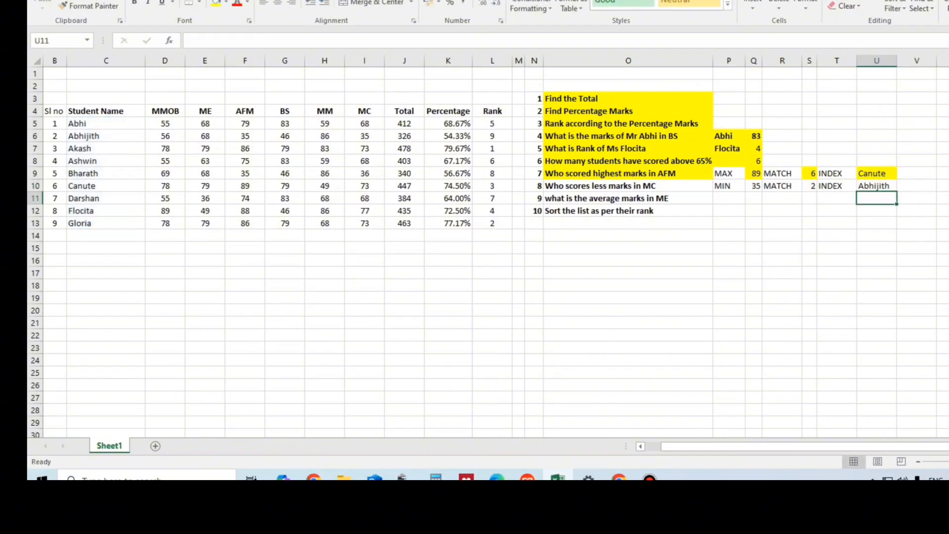
Step: Fill the question about the lowest MC marks in O10 and its answer in U10 with yellow
left_click(105, 136)
left_click(365, 135)
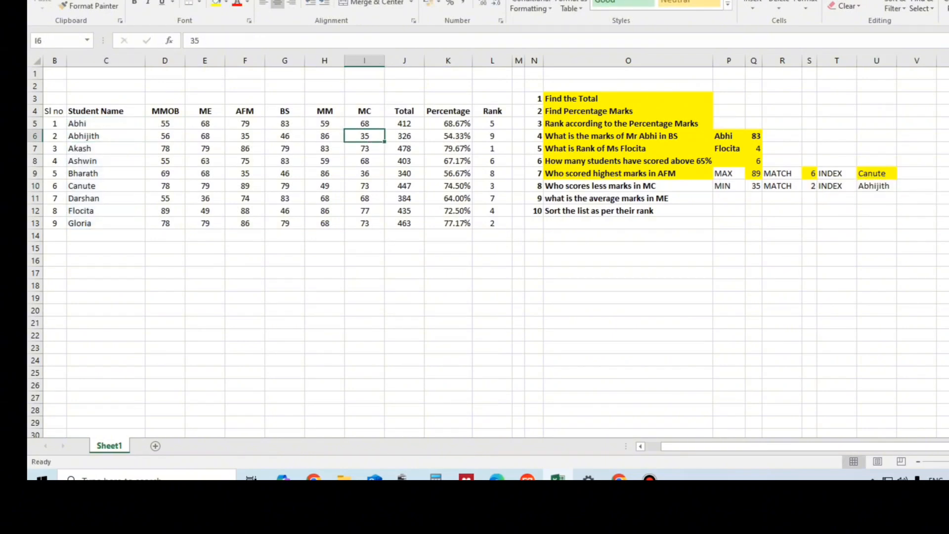
left_click(876, 186)
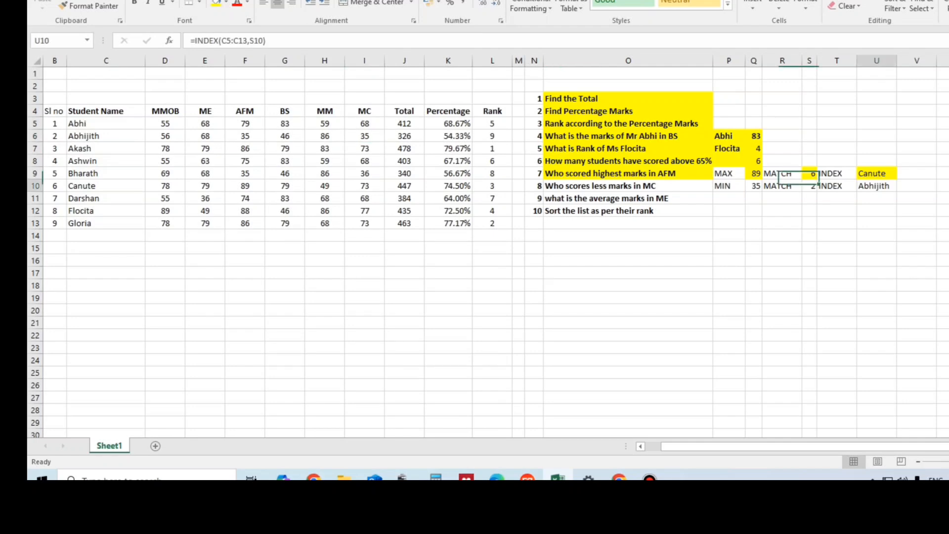
left_click(628, 186, "ctrl")
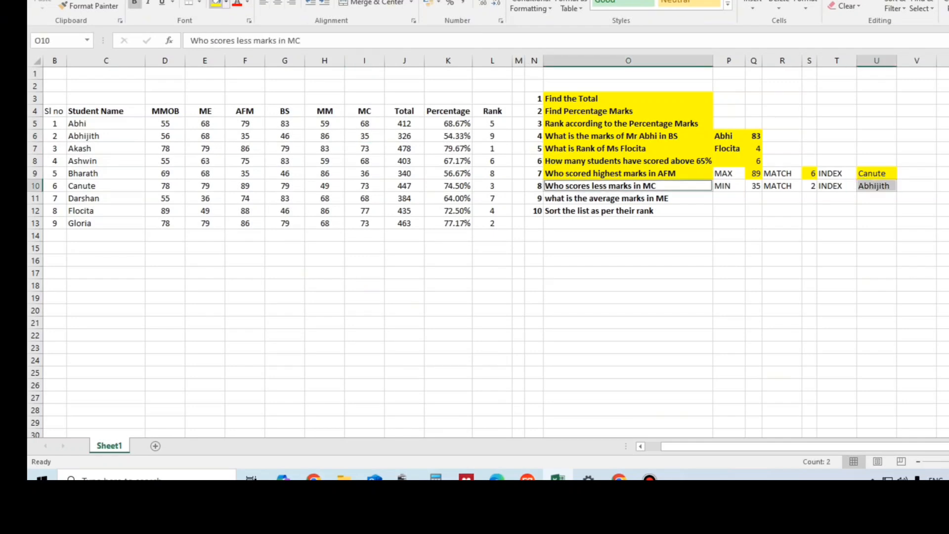
left_click(216, 3)
left_click(809, 186)
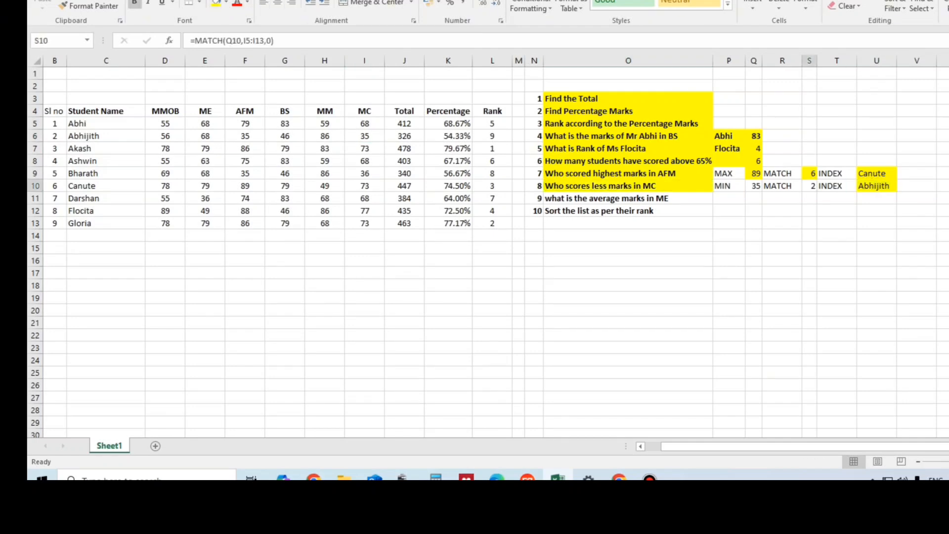